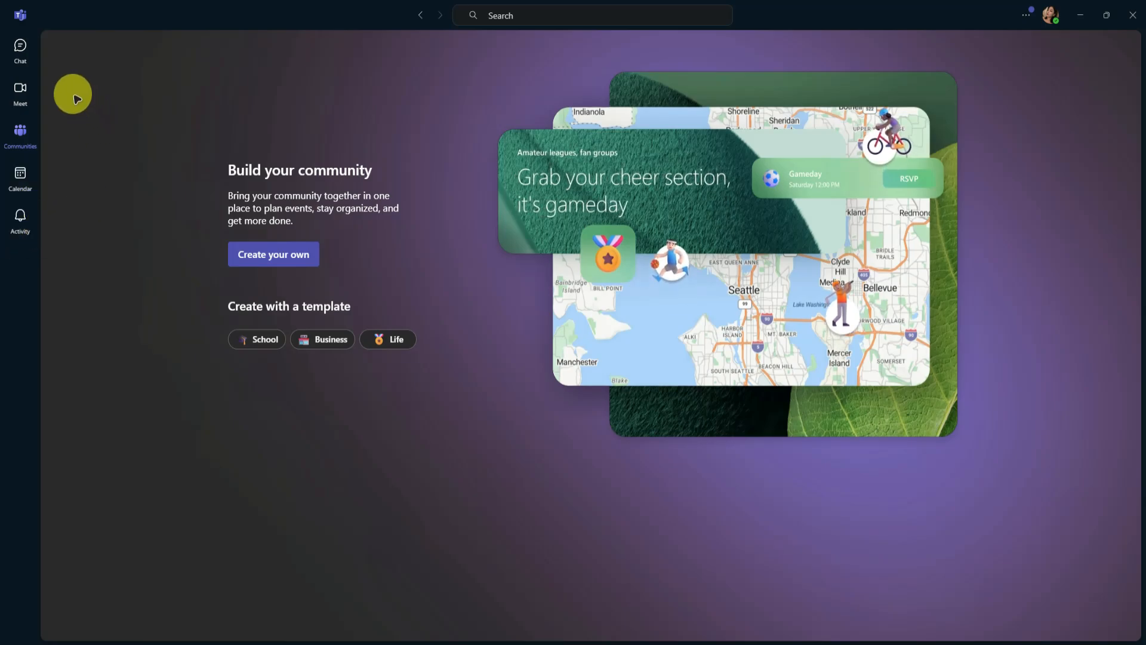
- Look through the Chat, Meet, Communities, Calendar and Activity sections in turn
left_click(20, 46)
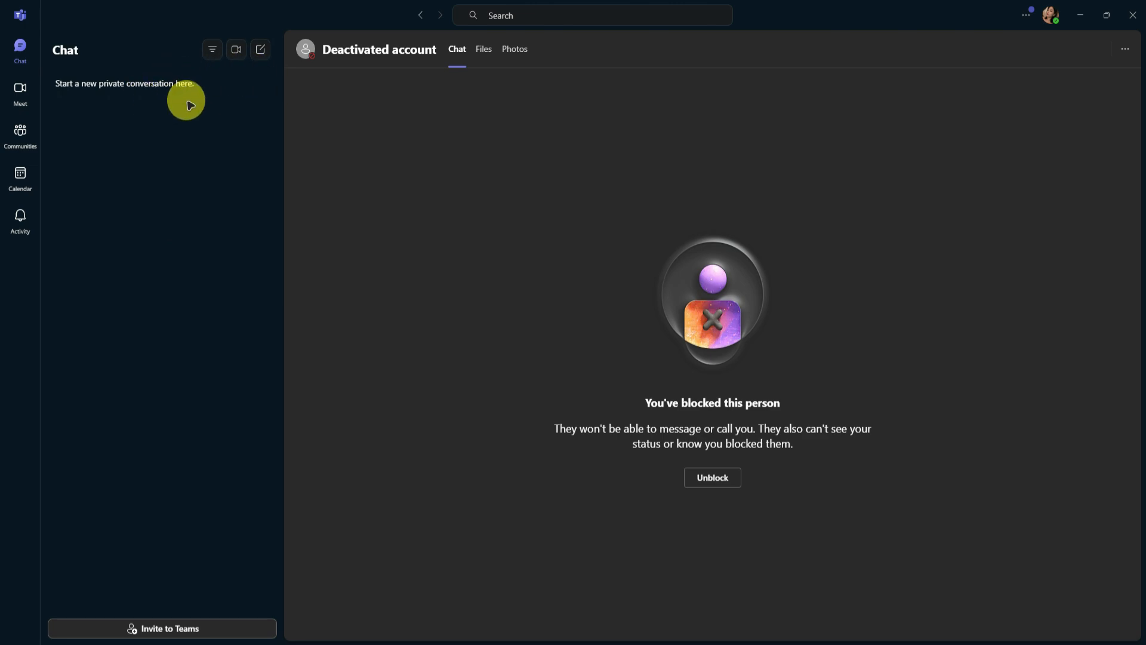
left_click(21, 90)
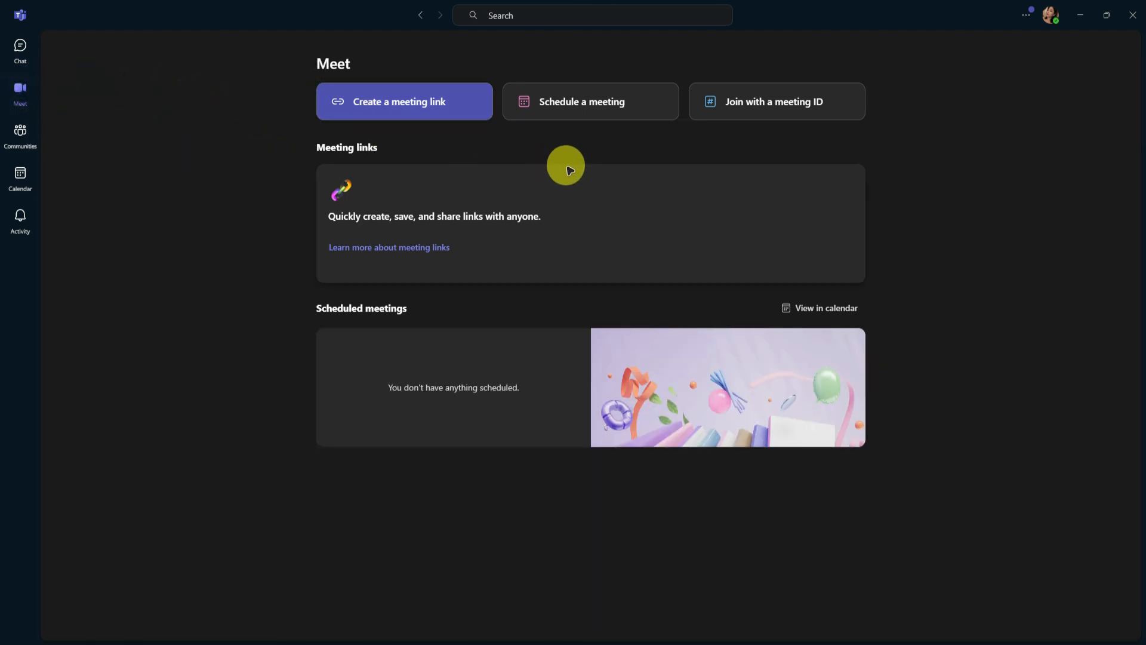
left_click(27, 134)
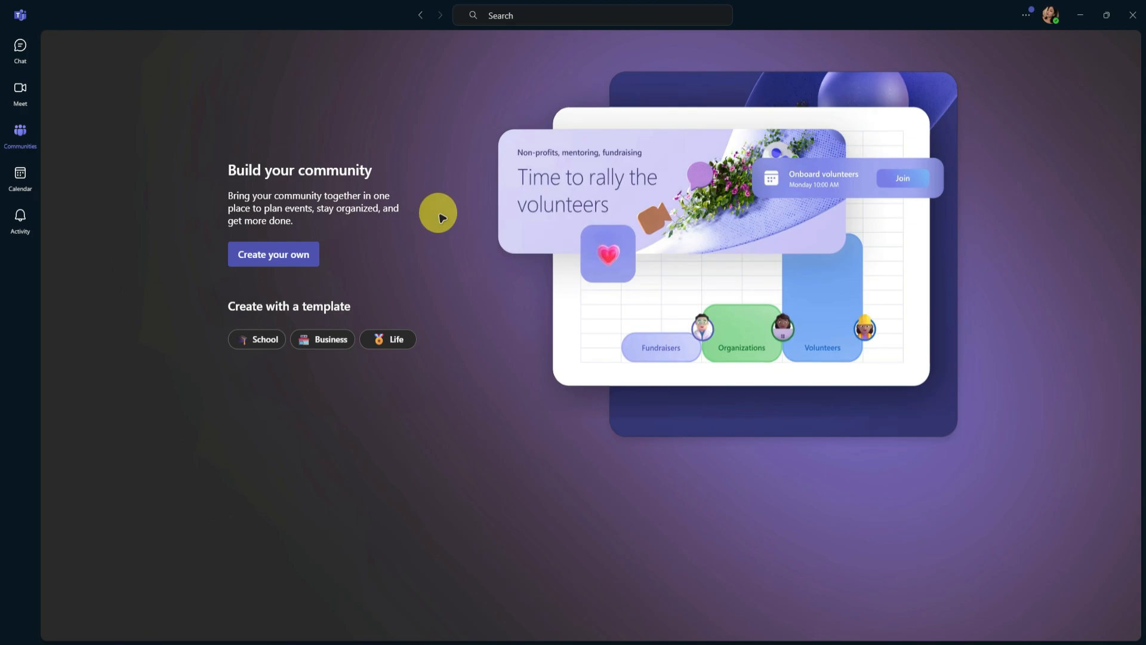
left_click(20, 173)
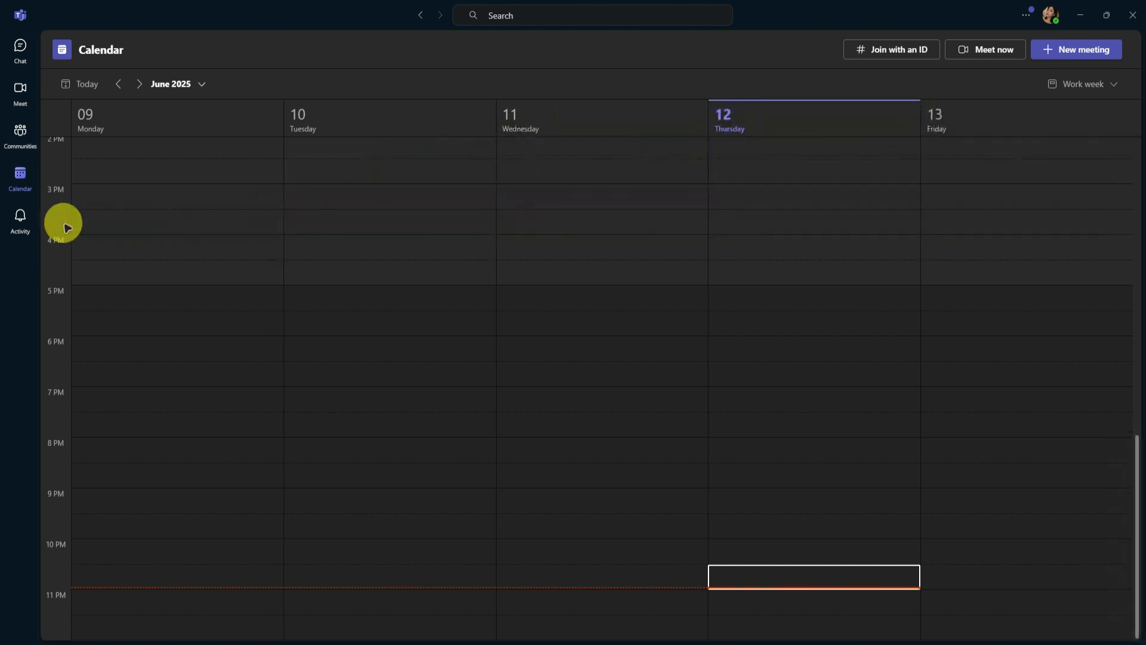
left_click(20, 219)
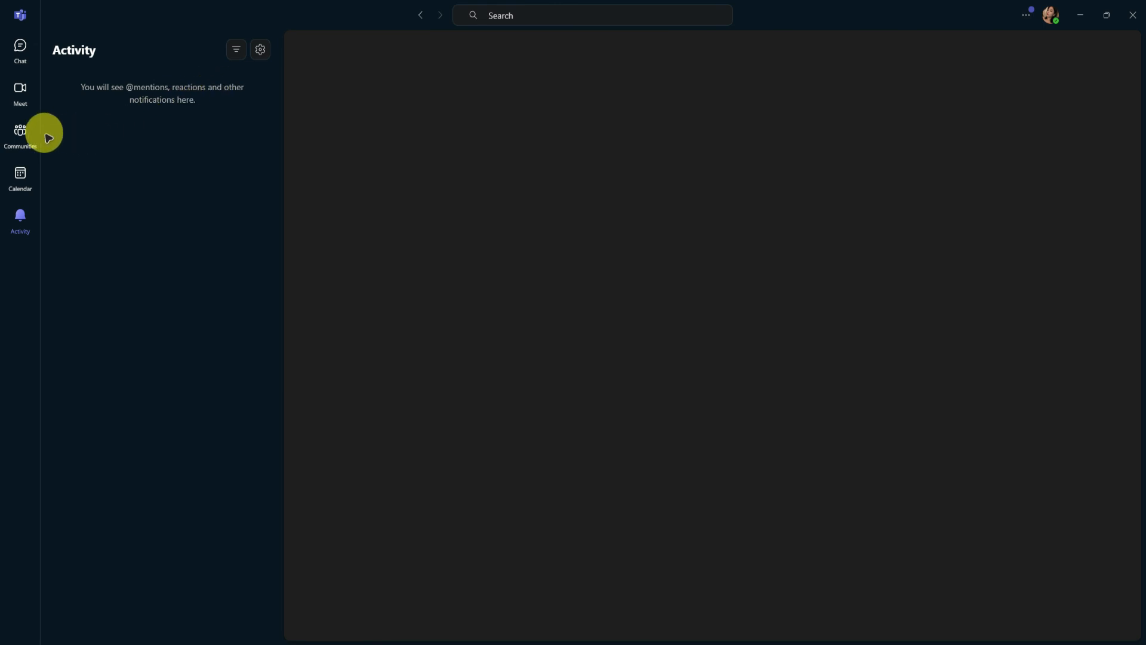
- Start a new community from scratch with Create my own, after reviewing the available templates in Communities
left_click(21, 132)
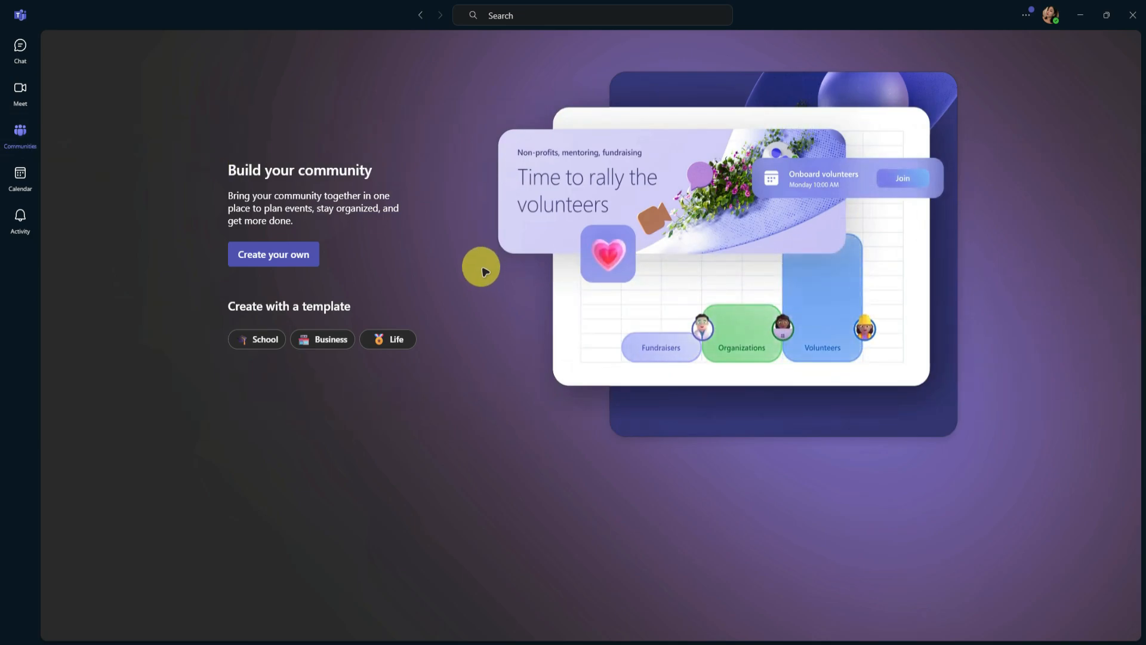
left_click(273, 254)
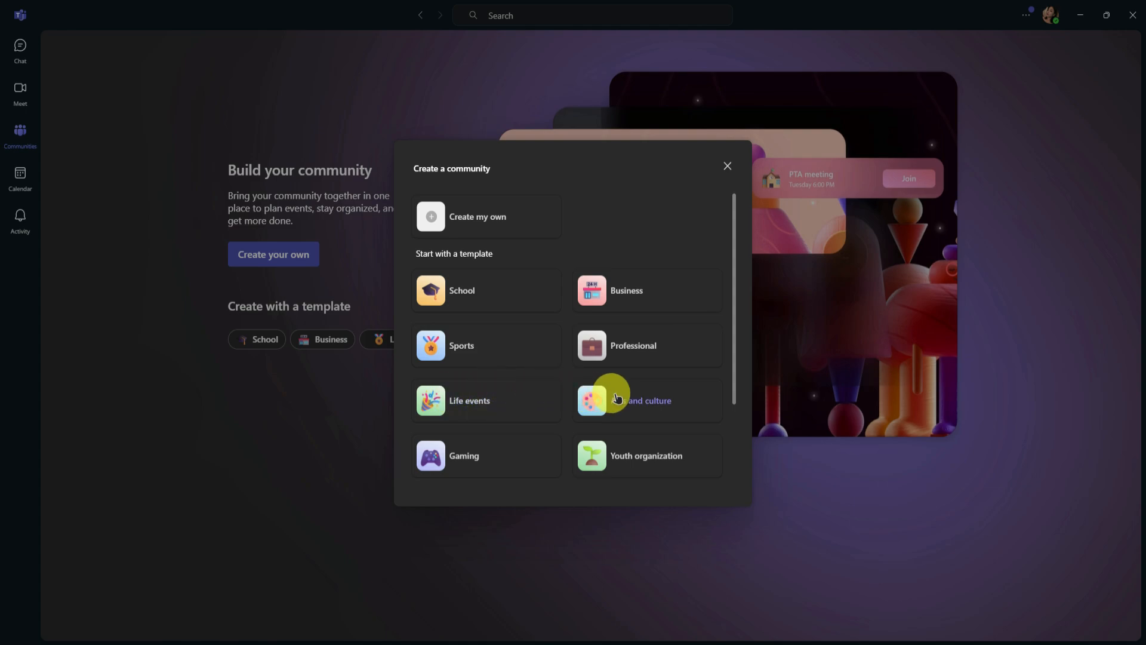
scroll(614, 414, "down", 2)
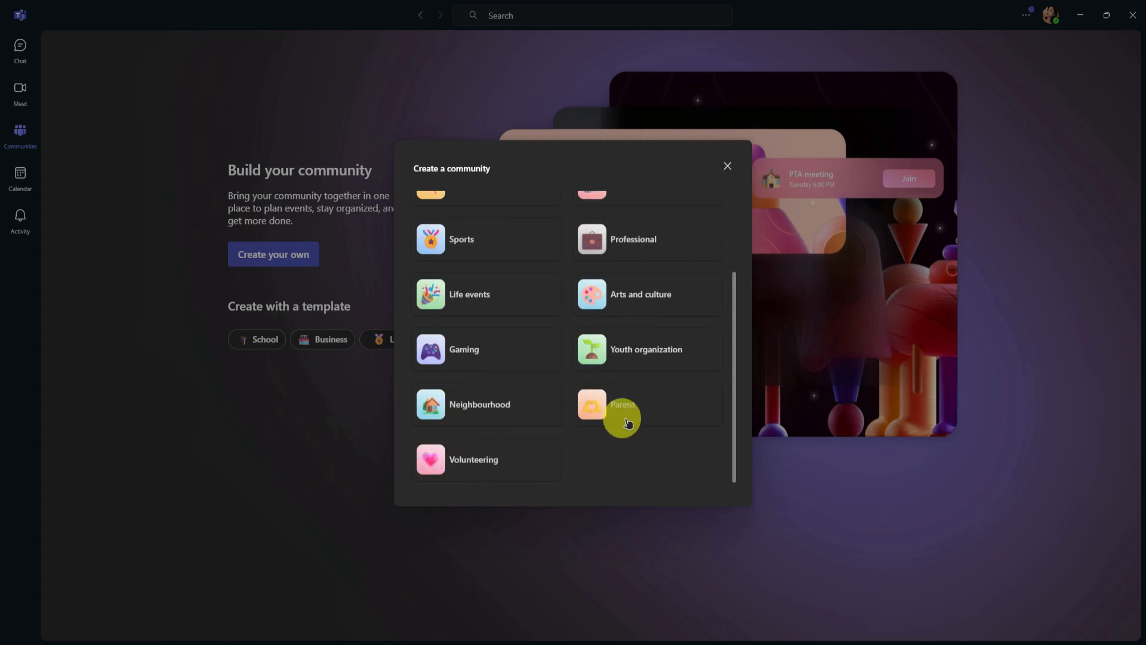
scroll(542, 382, "up", 3)
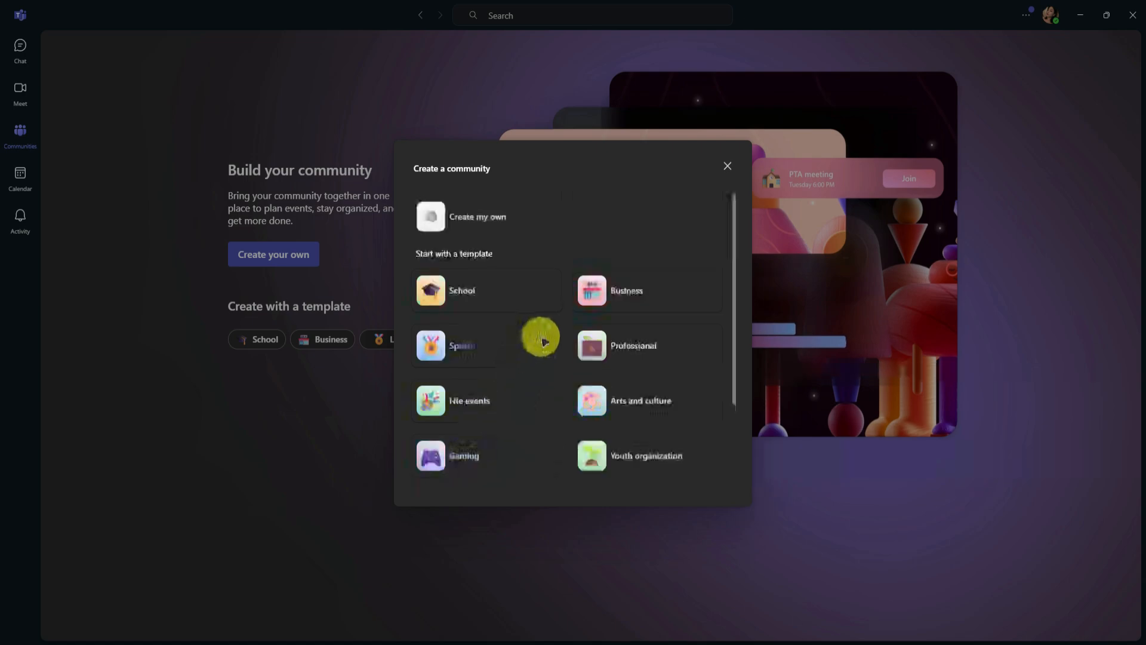
scroll(513, 296, "down", 2)
scroll(568, 274, "up", 2)
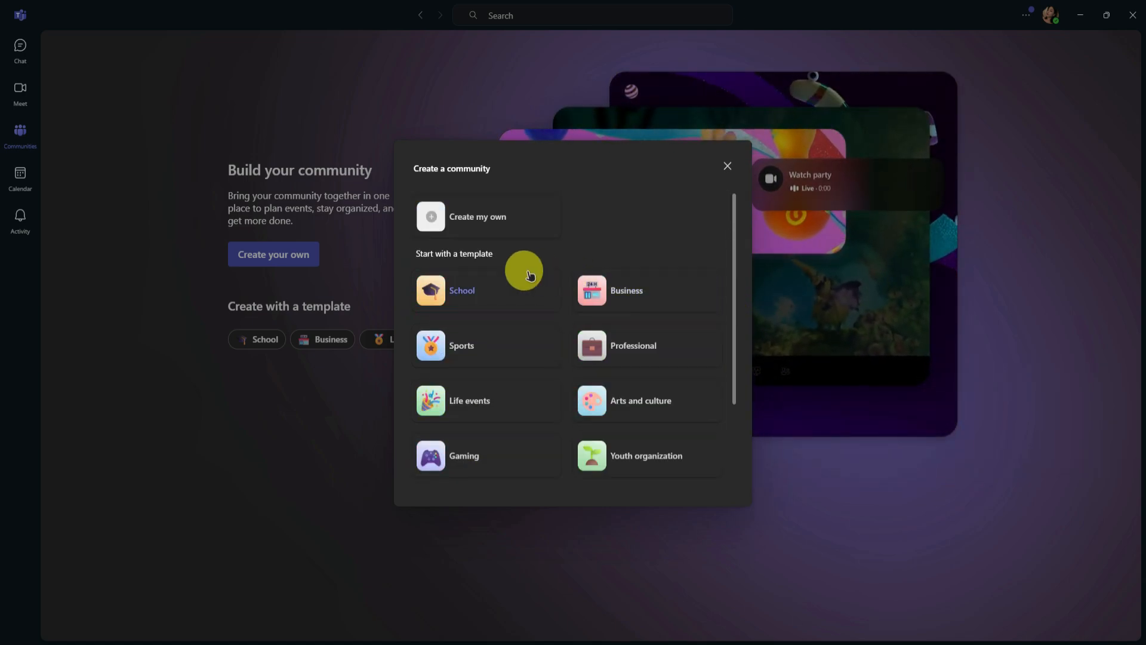
left_click(470, 222)
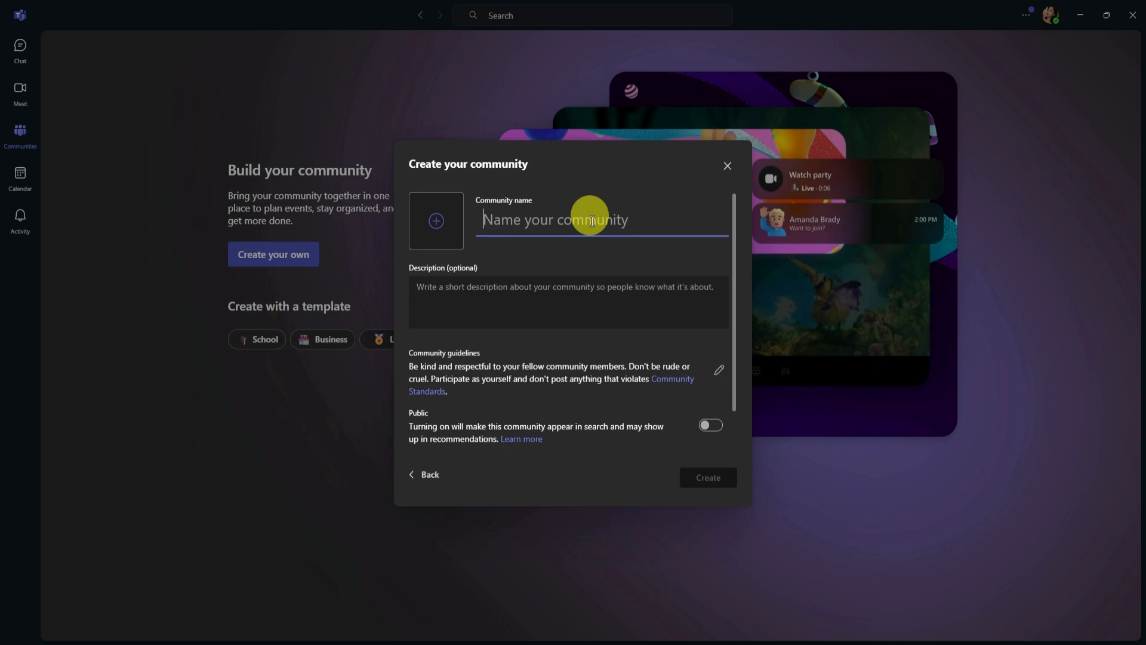
- Name the community "My Community" and enter "Description!" as its description
type("My Com")
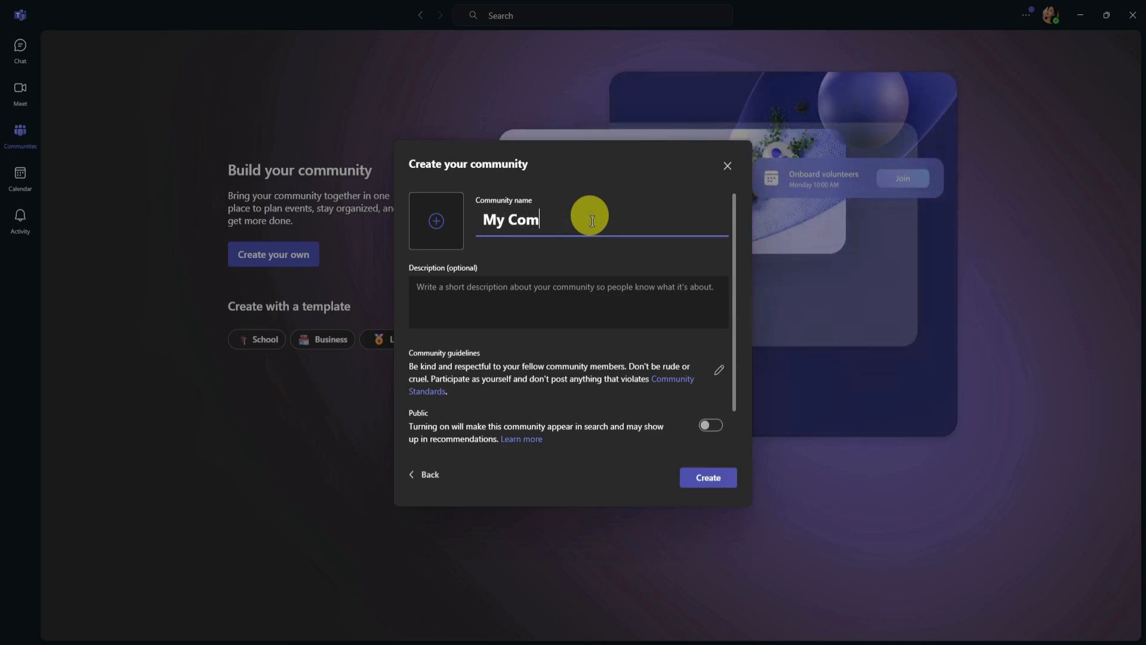
type("munity")
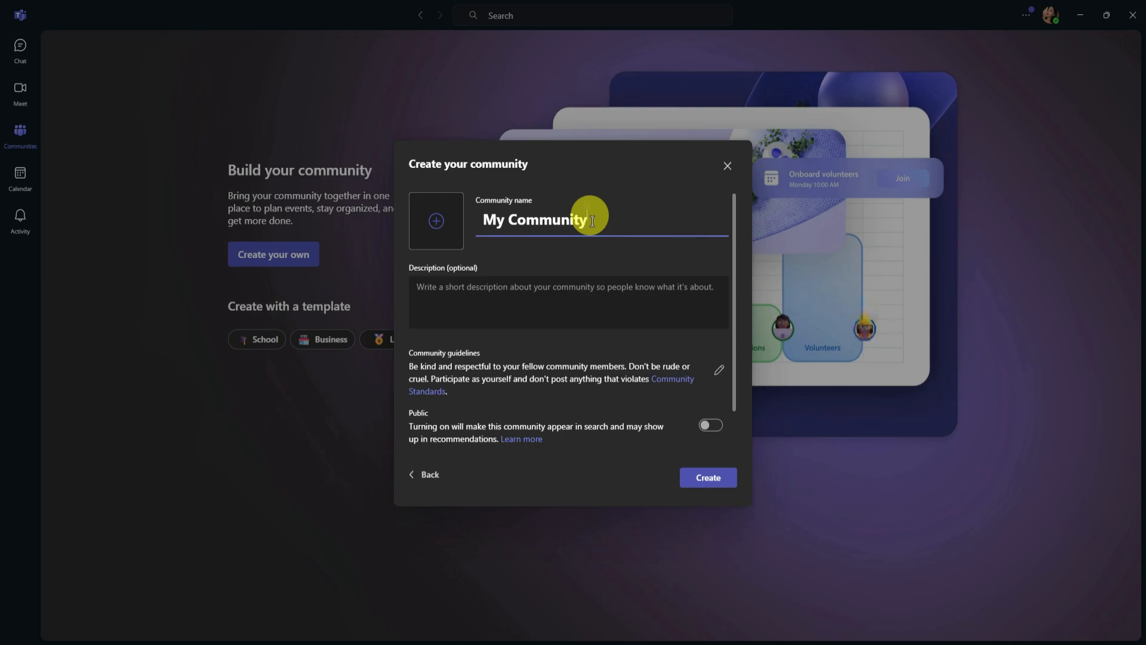
left_click(559, 289)
type("Descr")
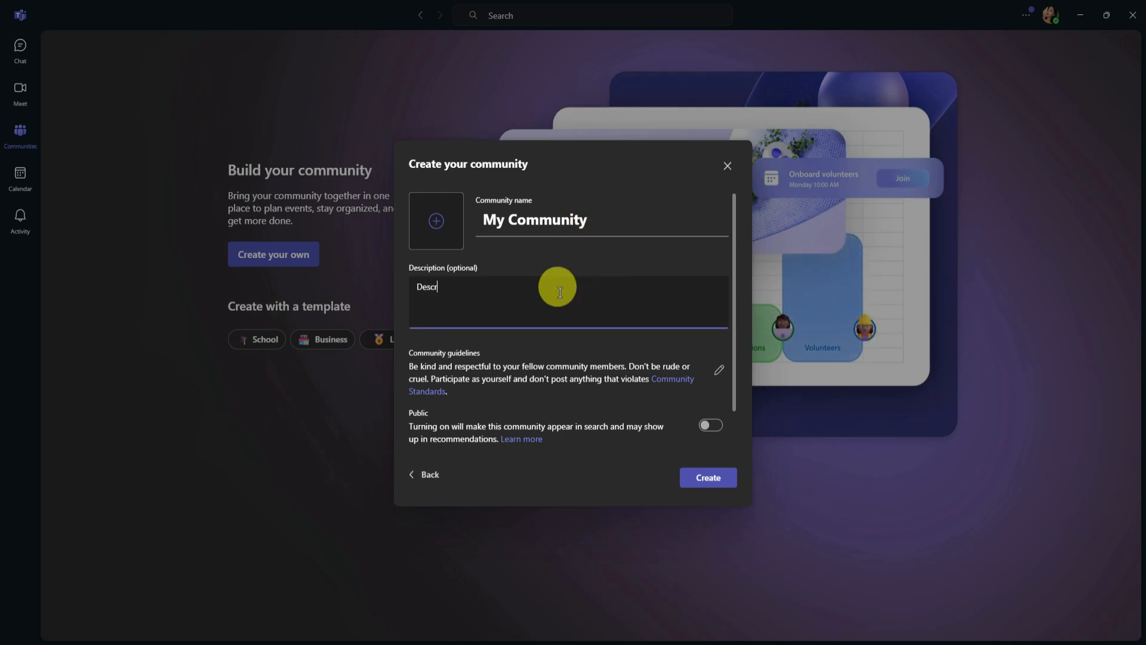
type("iption!")
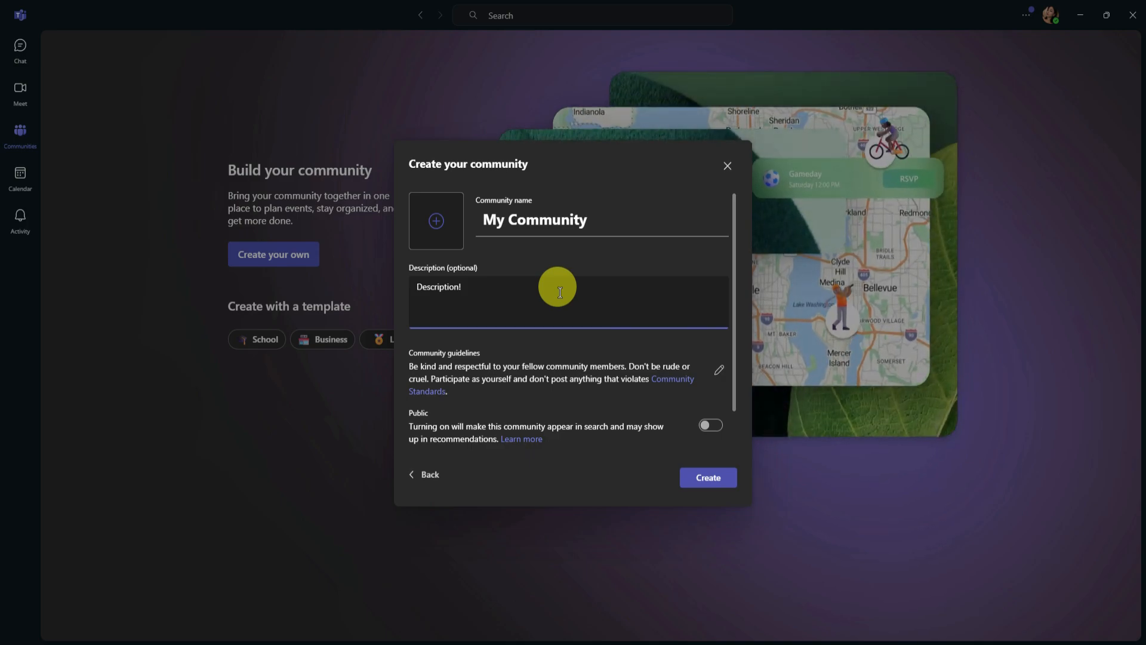
- Examine the community's ground rules editor, its Public and join-approval options, and the file picker for its picture
scroll(559, 291, "down", 1)
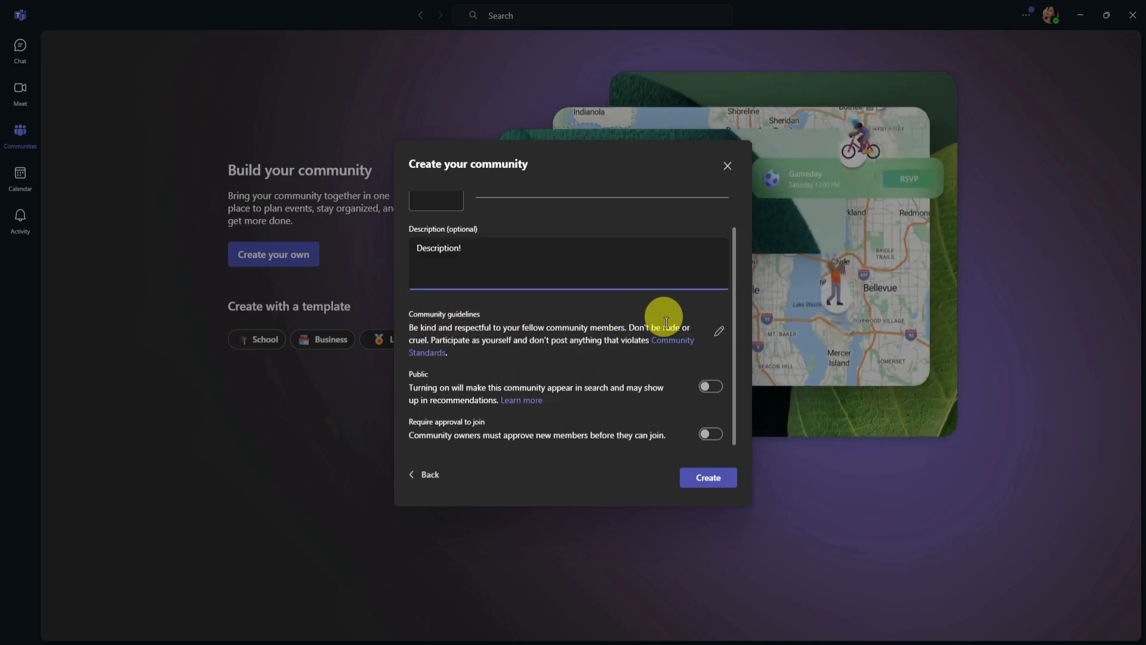
left_click(718, 331)
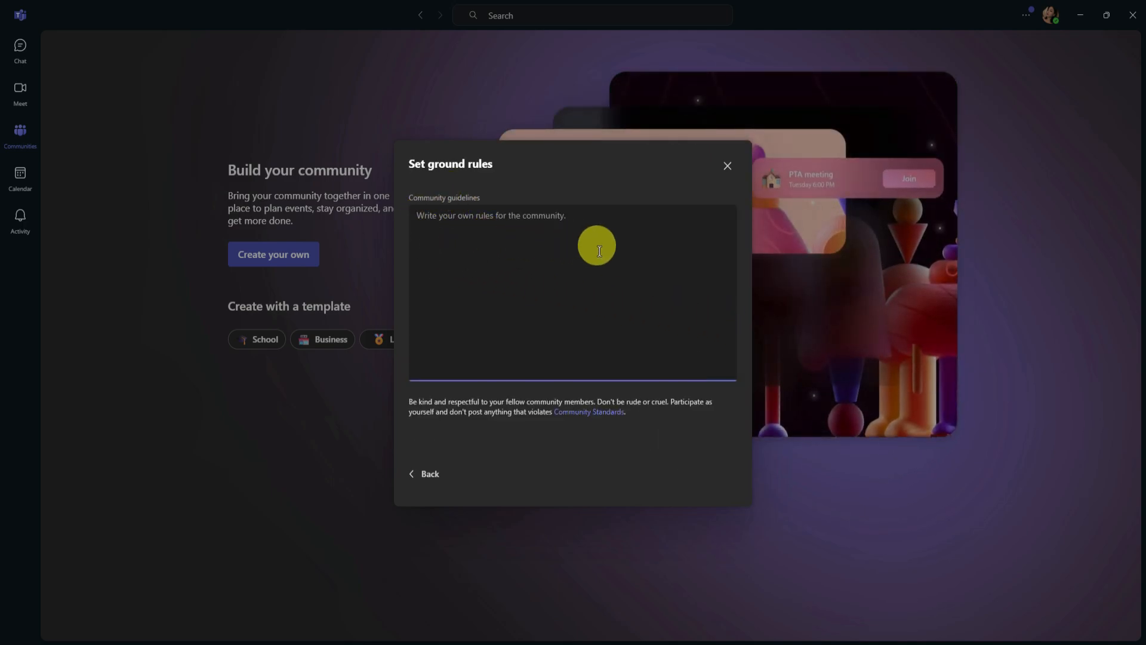
left_click(429, 475)
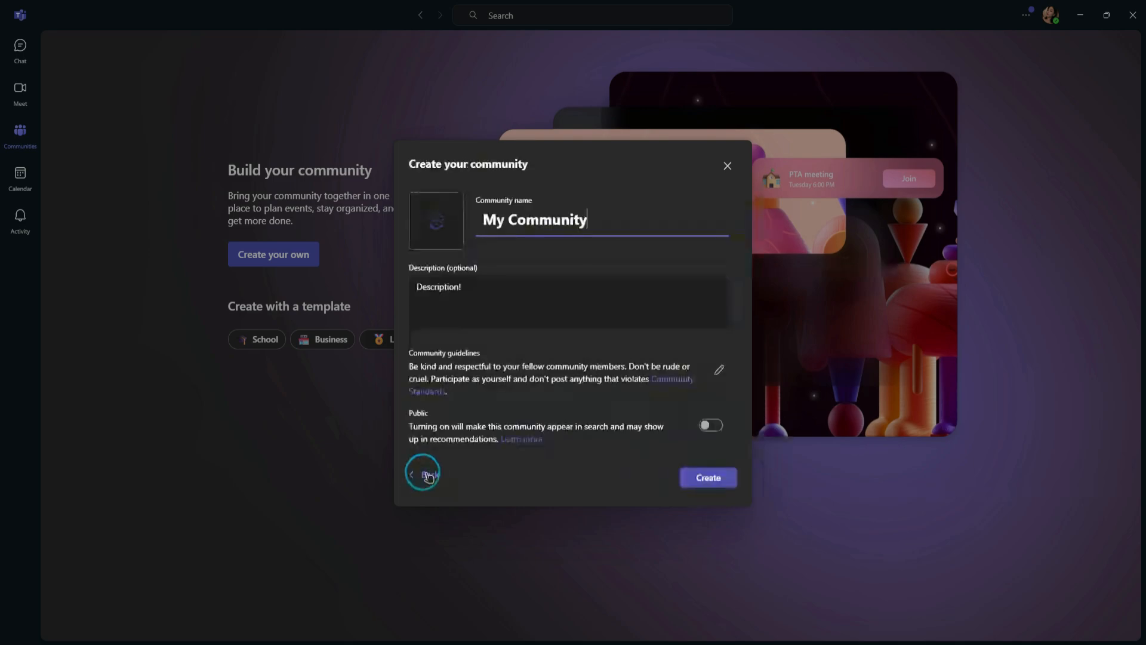
scroll(502, 352, "down", 2)
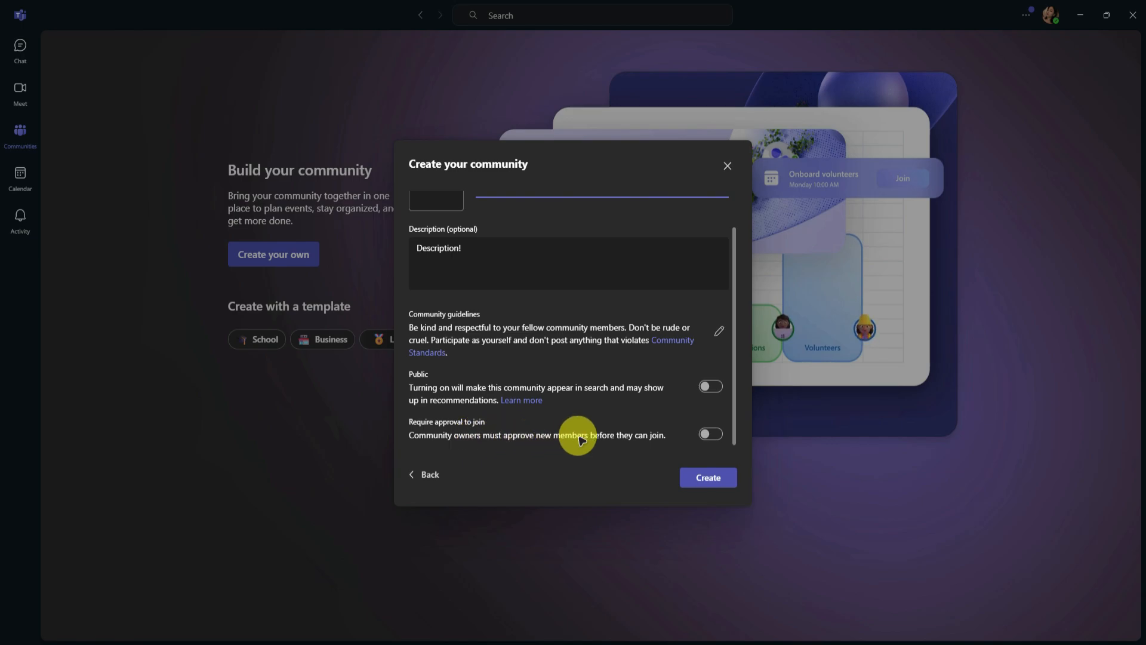
scroll(601, 446, "up", 1)
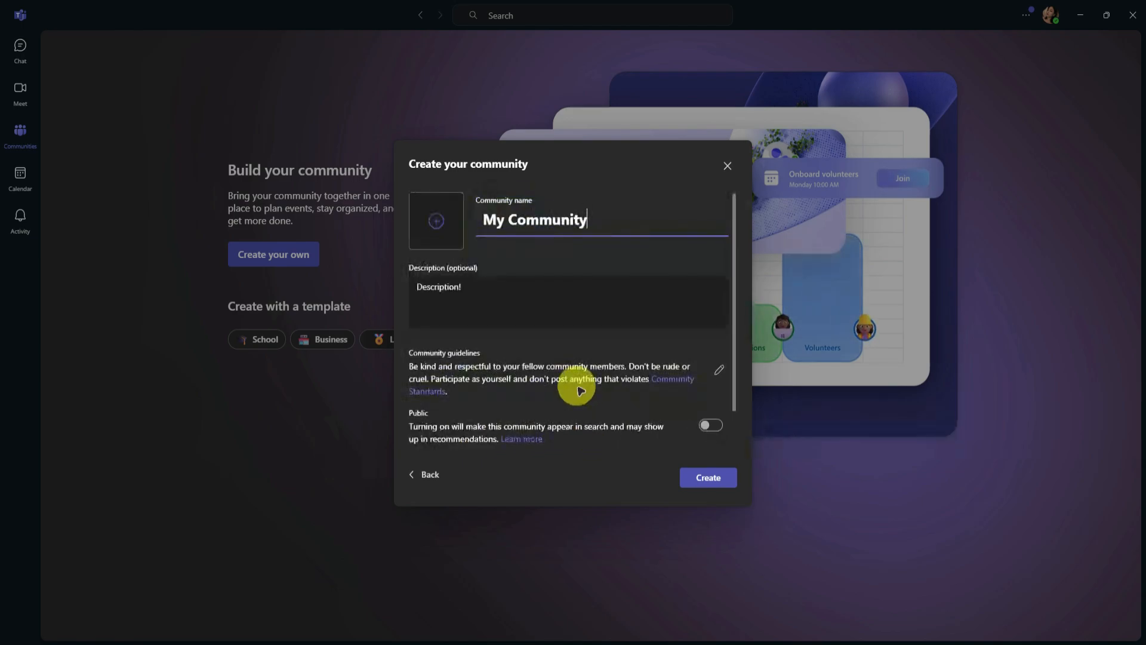
left_click(442, 225)
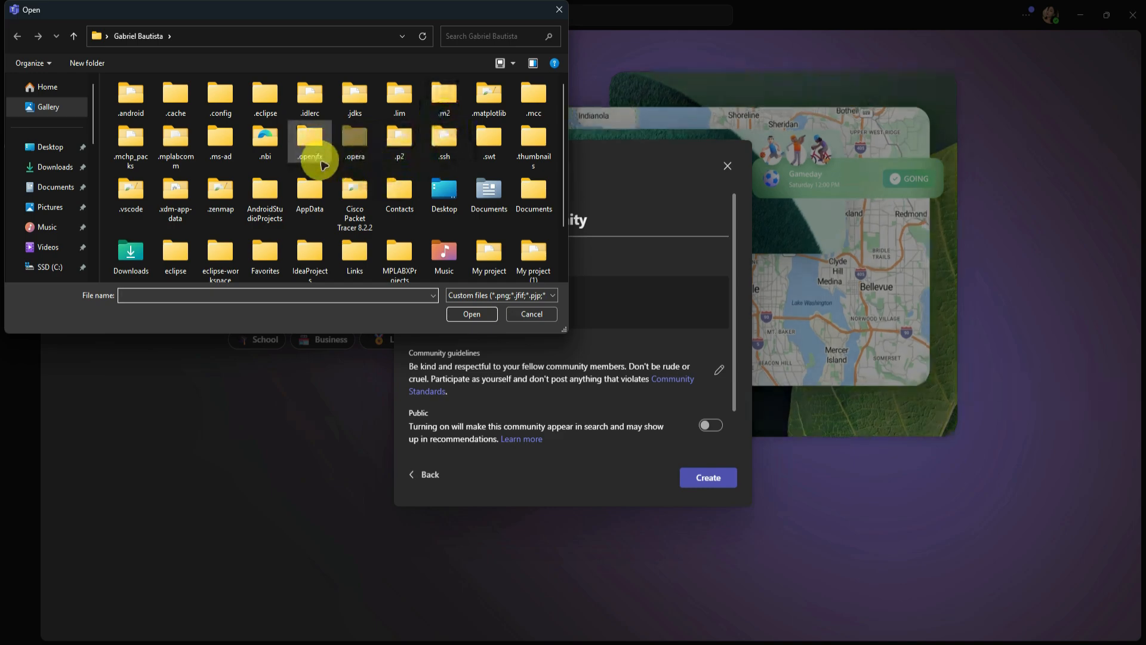
left_click(557, 8)
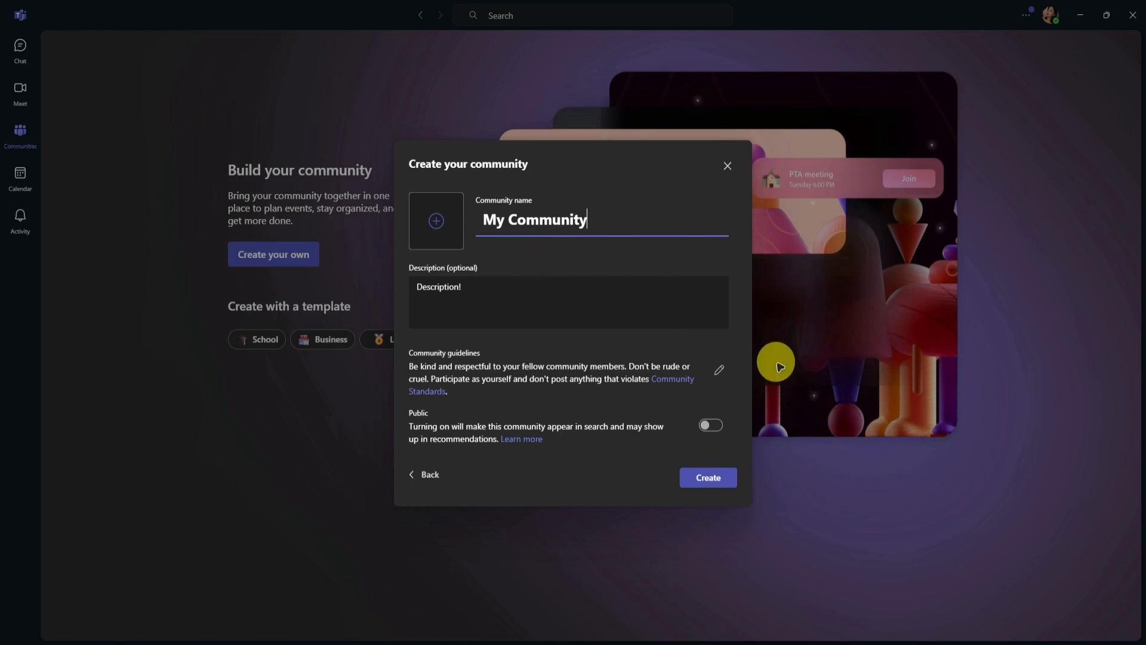
- Create the community with the Public option left off and the default guidelines kept
scroll(657, 325, "down", 1)
scroll(638, 335, "up", 1)
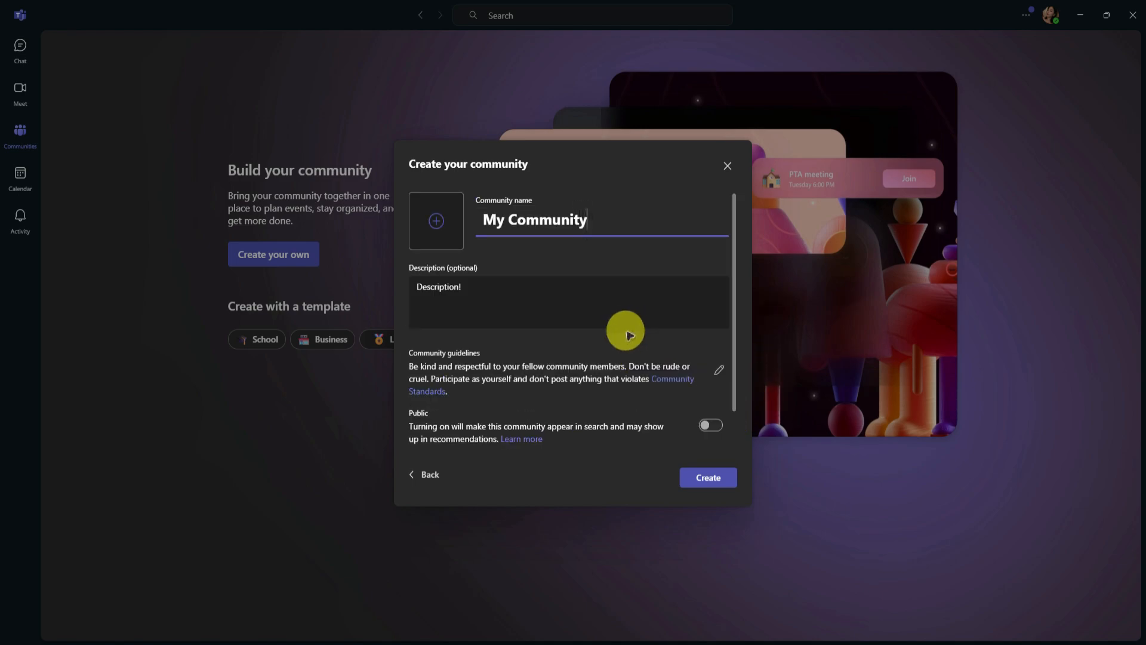
left_click(687, 474)
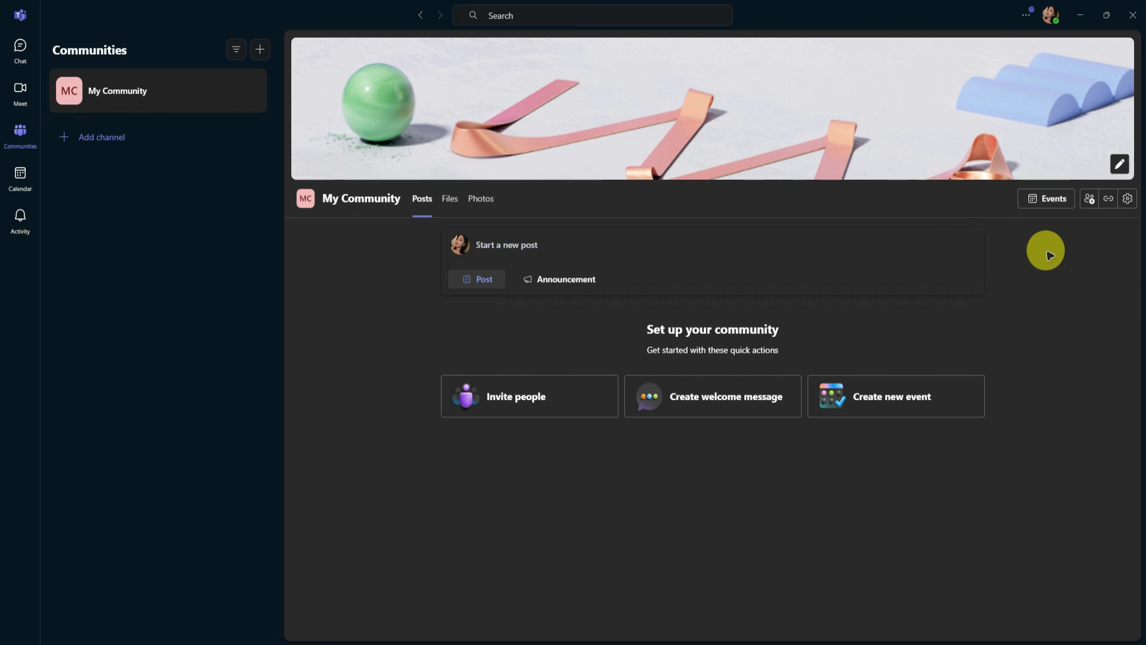
- Draft a new post in My Community with the subject "Subject" and the body text "Post"
left_click(539, 246)
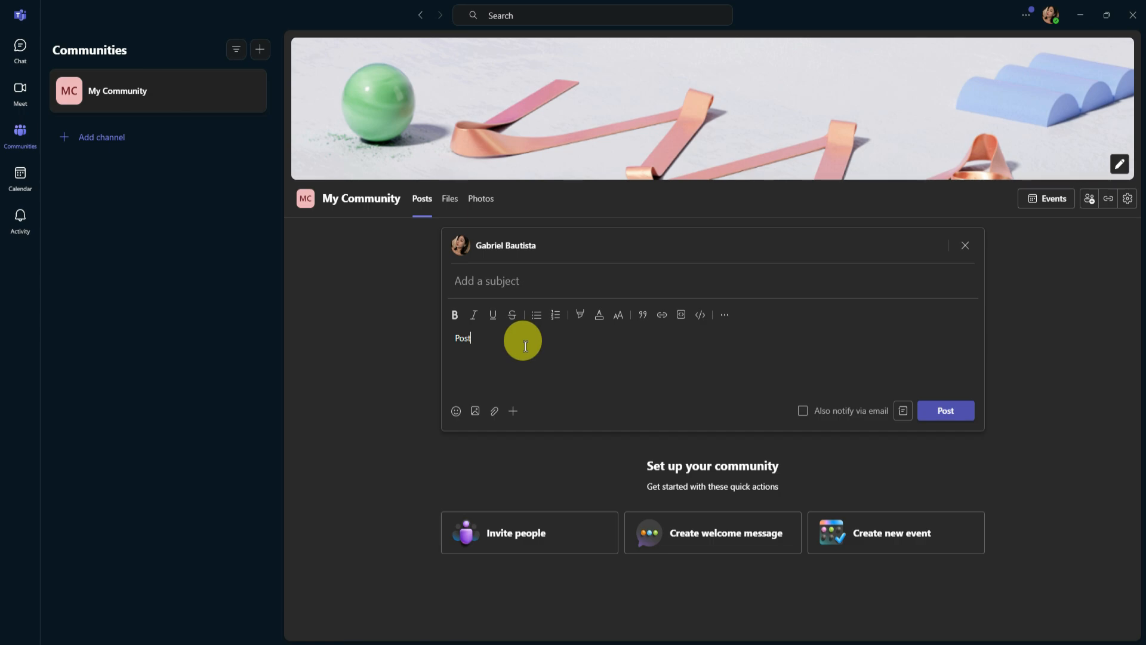
left_click(510, 279)
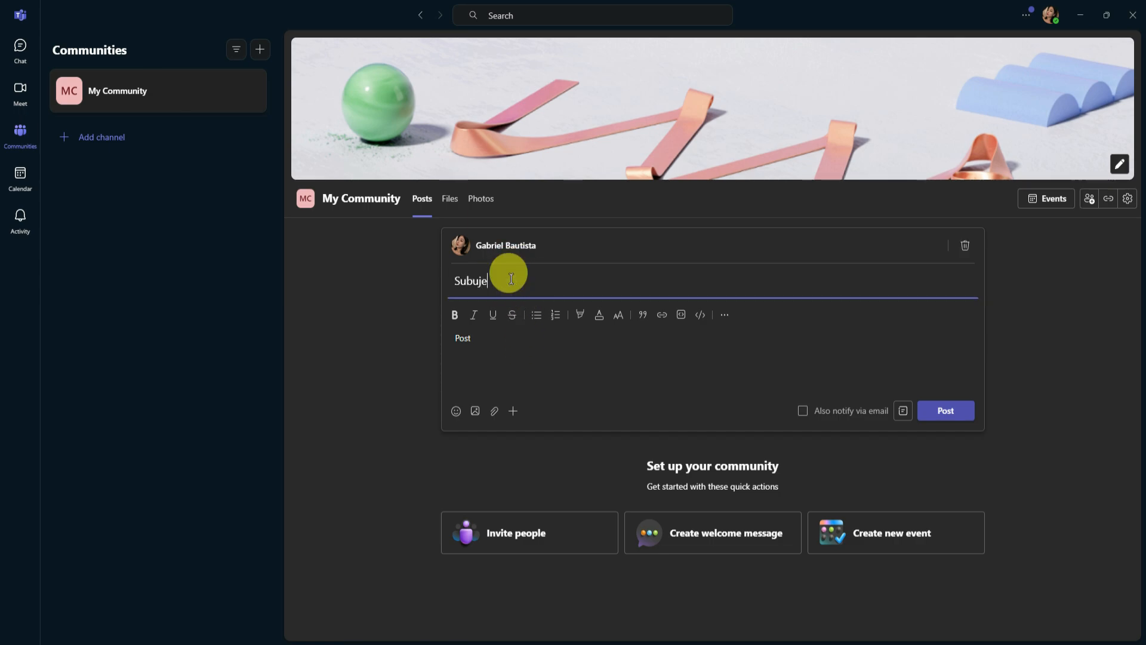
left_click(471, 336)
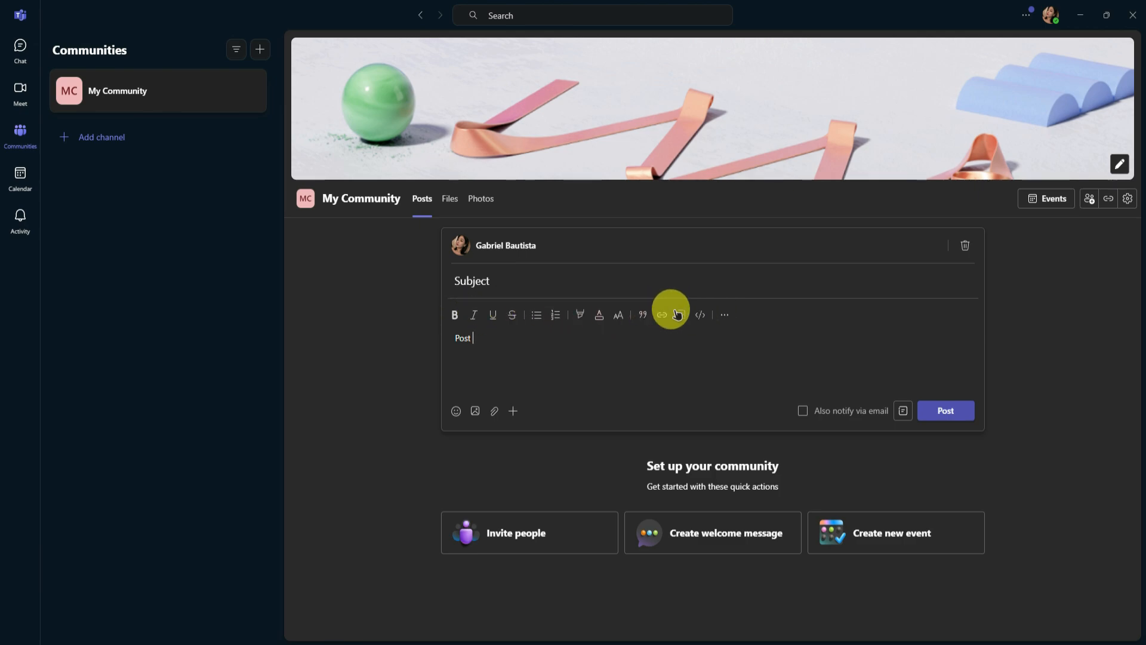
- Examine the emoji and GIF choices and the additional actions and apps available for the post
left_click(456, 411)
left_click(694, 356)
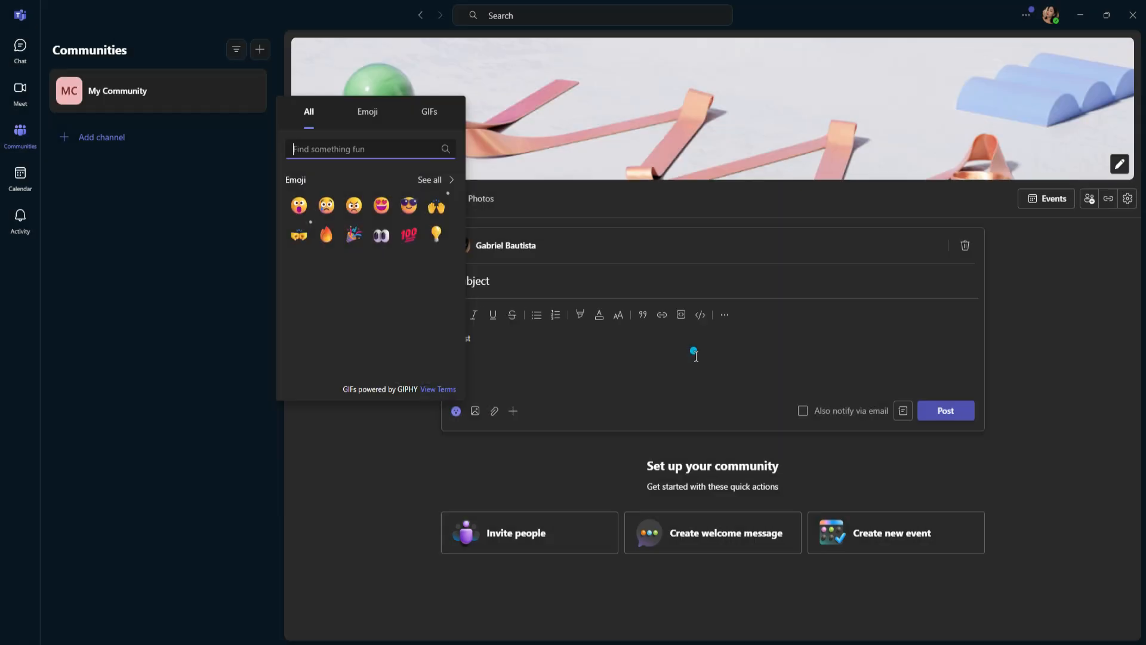
left_click(368, 112)
left_click(429, 111)
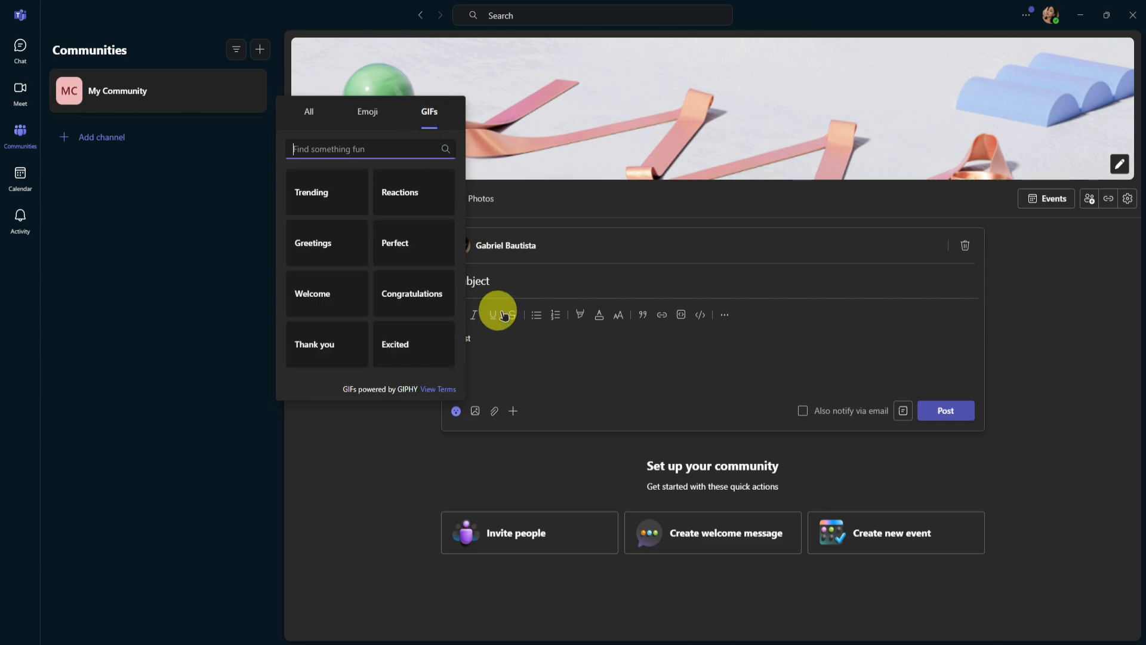
left_click(507, 369)
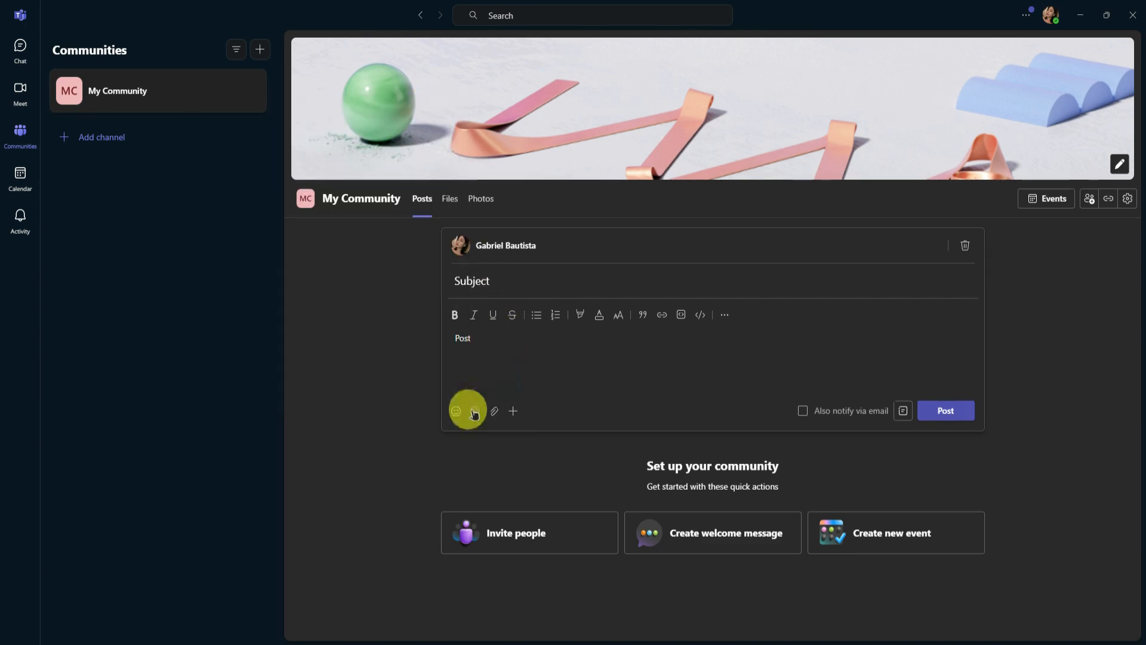
left_click(513, 411)
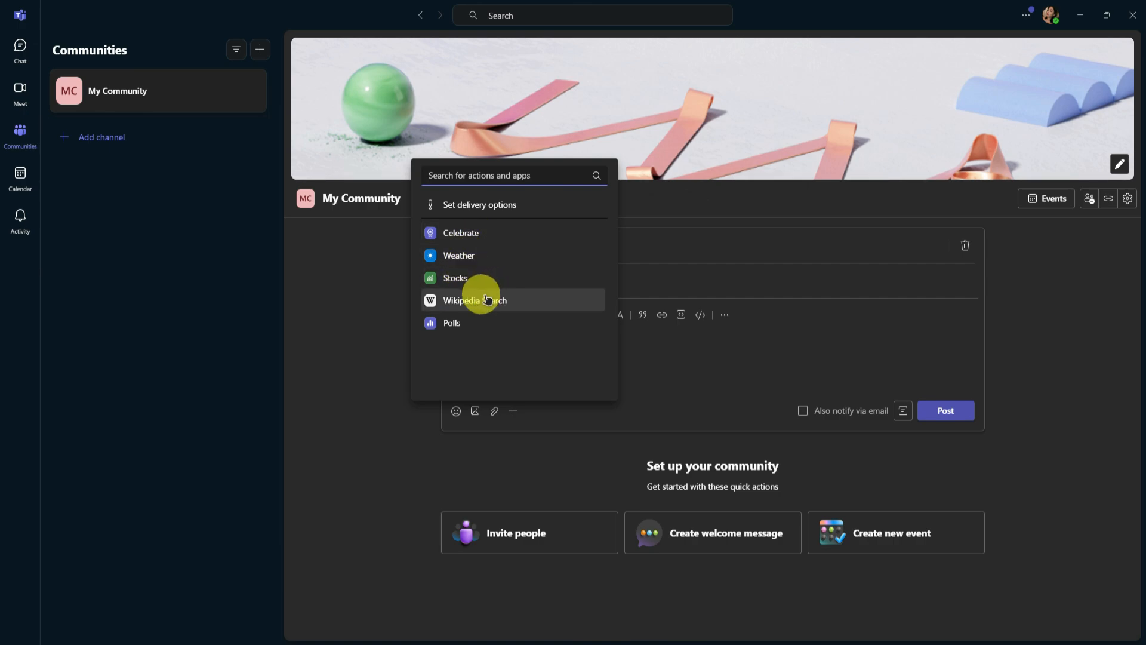
left_click(696, 349)
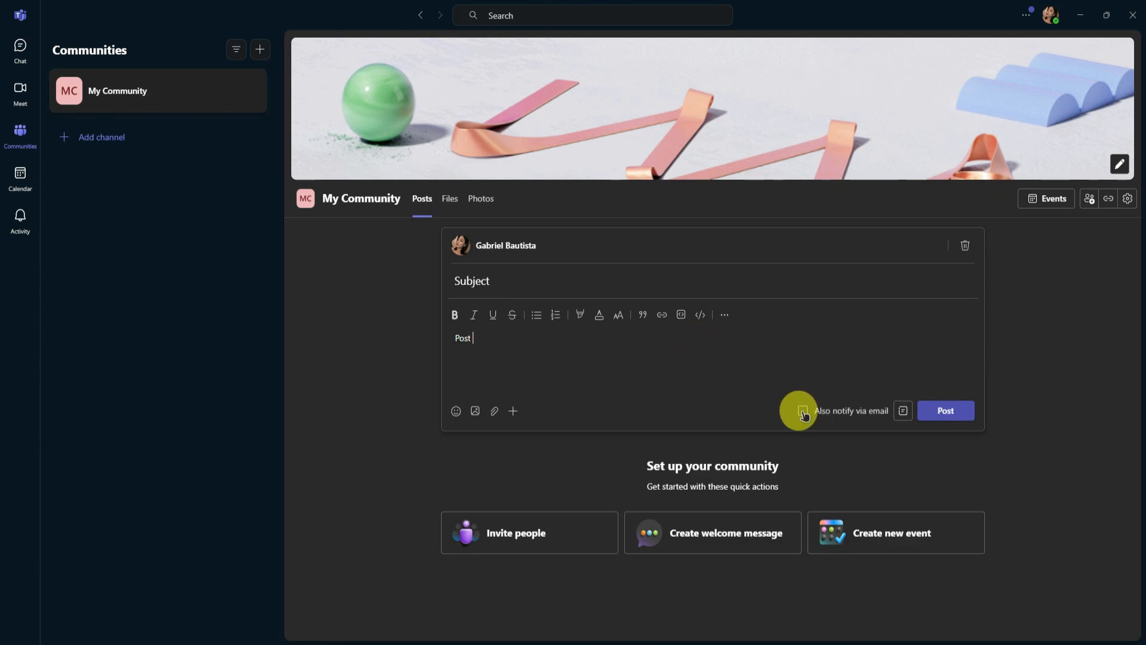
- Keep the post type as Post and publish the drafted message to My Community
left_click(902, 412)
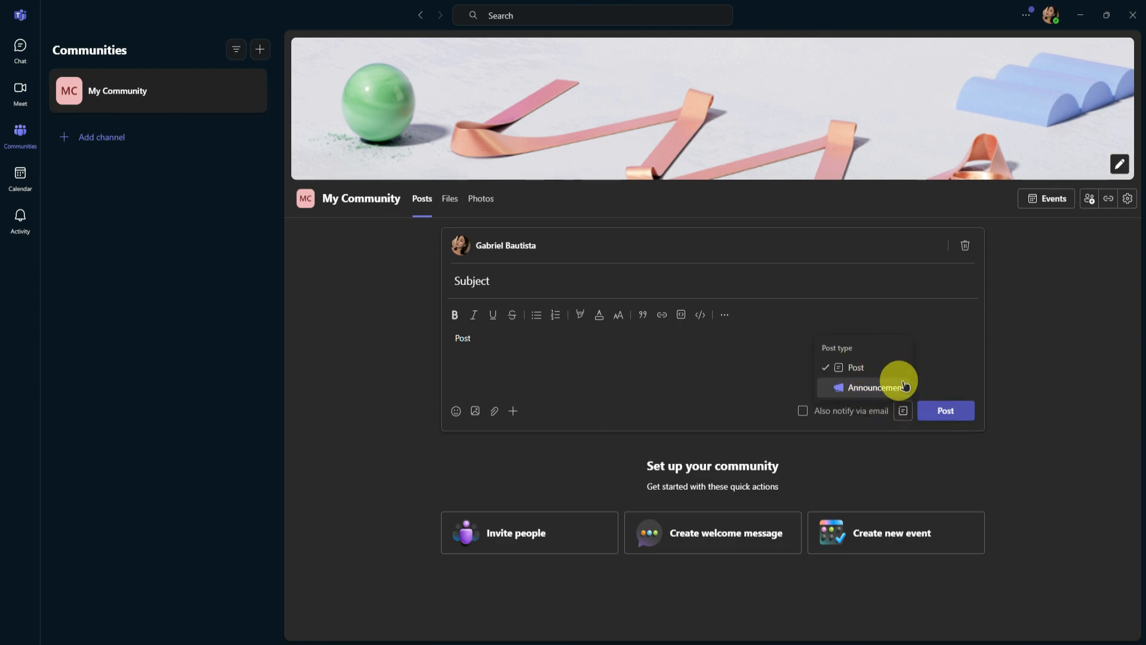
left_click(878, 373)
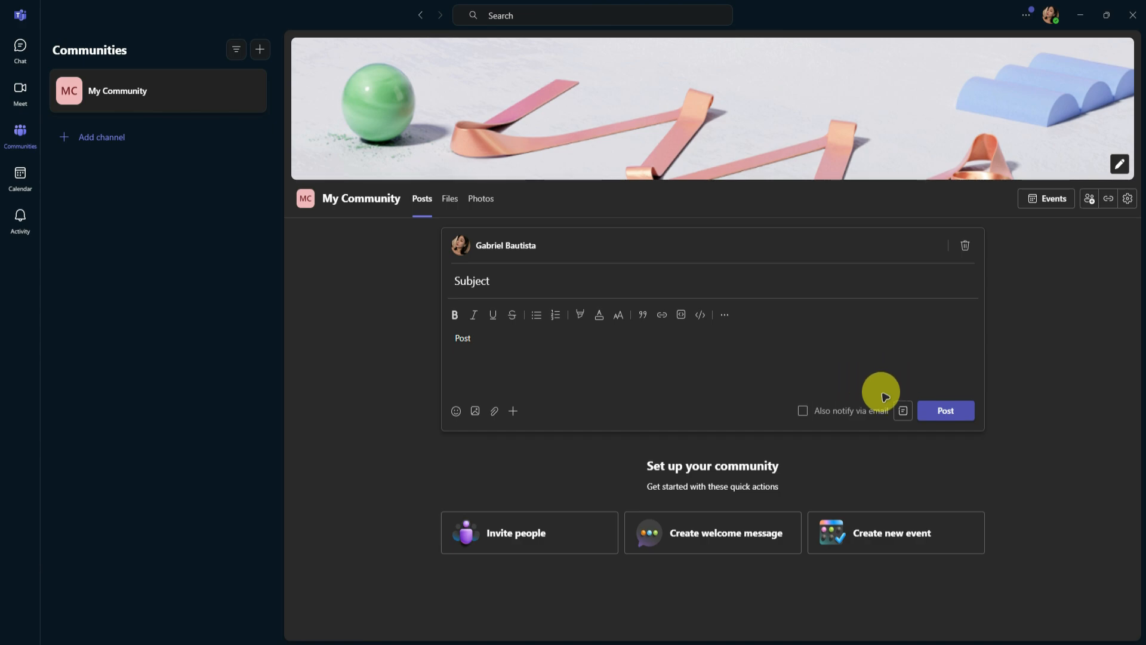
left_click(938, 413)
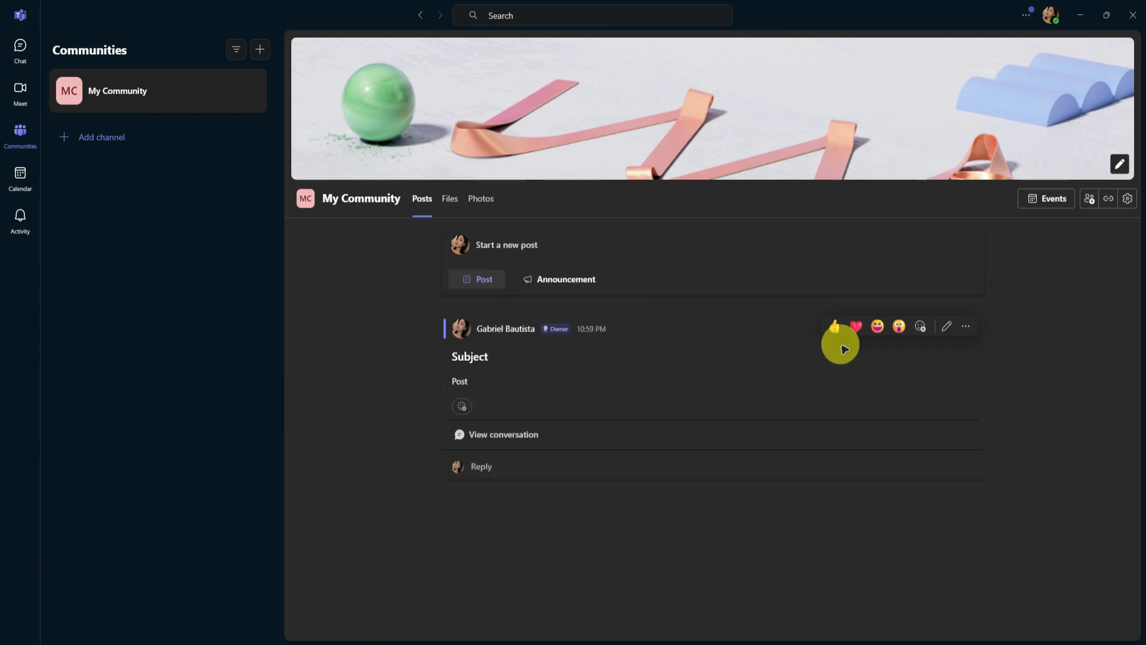
- Publish an announcement in My Community with the headline "Annoucement", the subheading "Subheading" and the body text "Message"
left_click(556, 280)
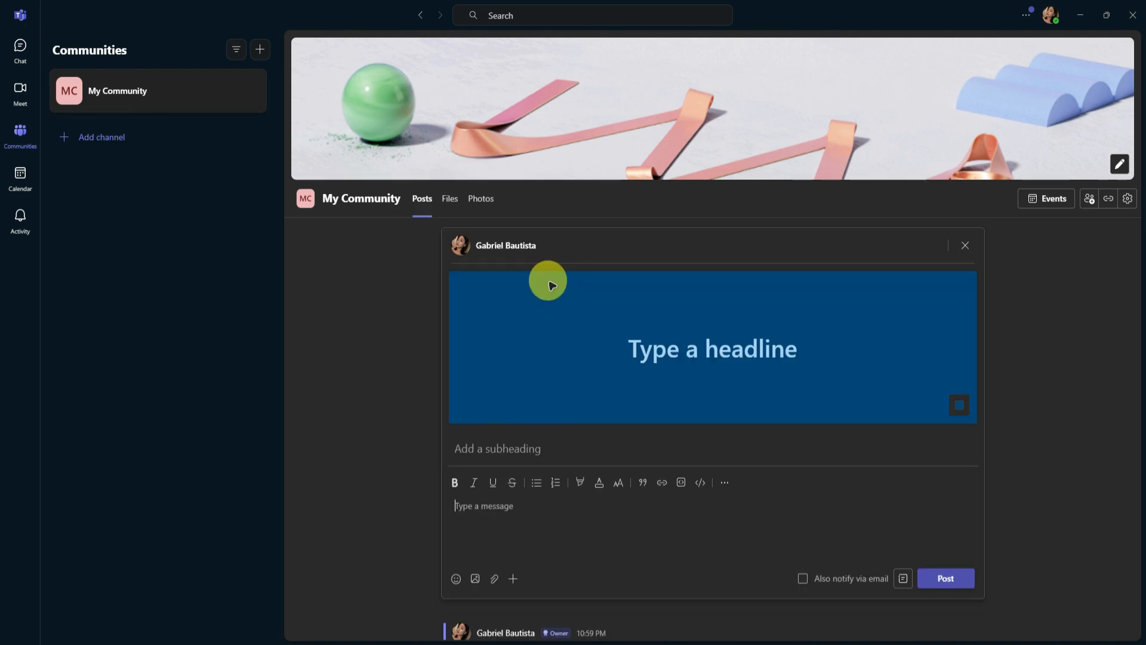
left_click(732, 338)
type("Annoucement")
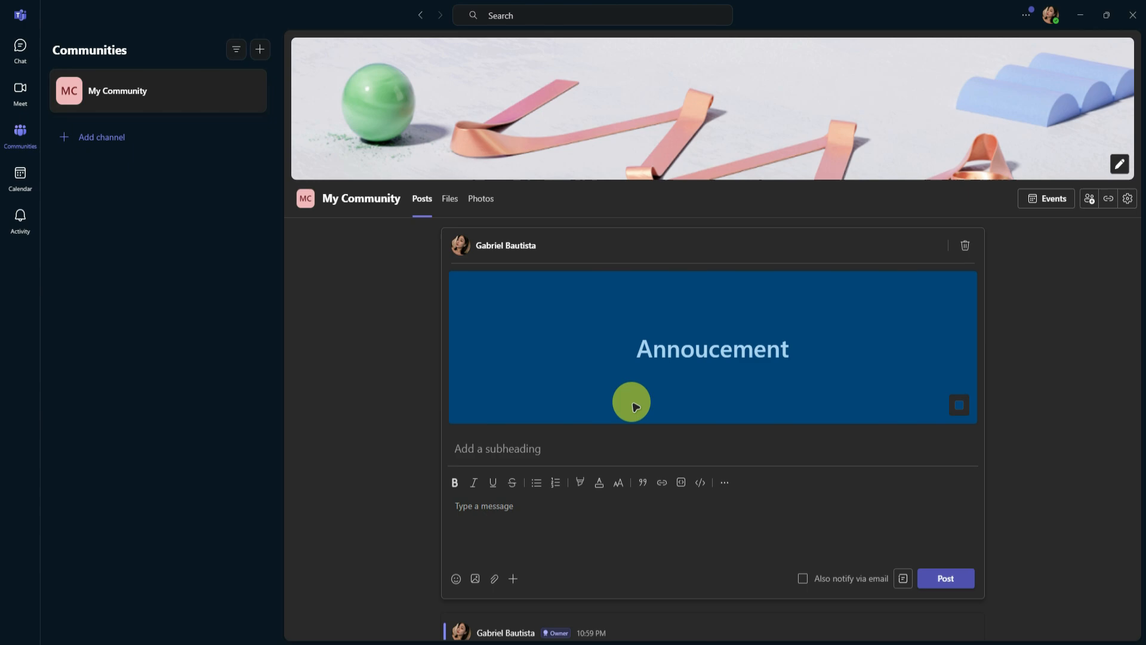
left_click(558, 447)
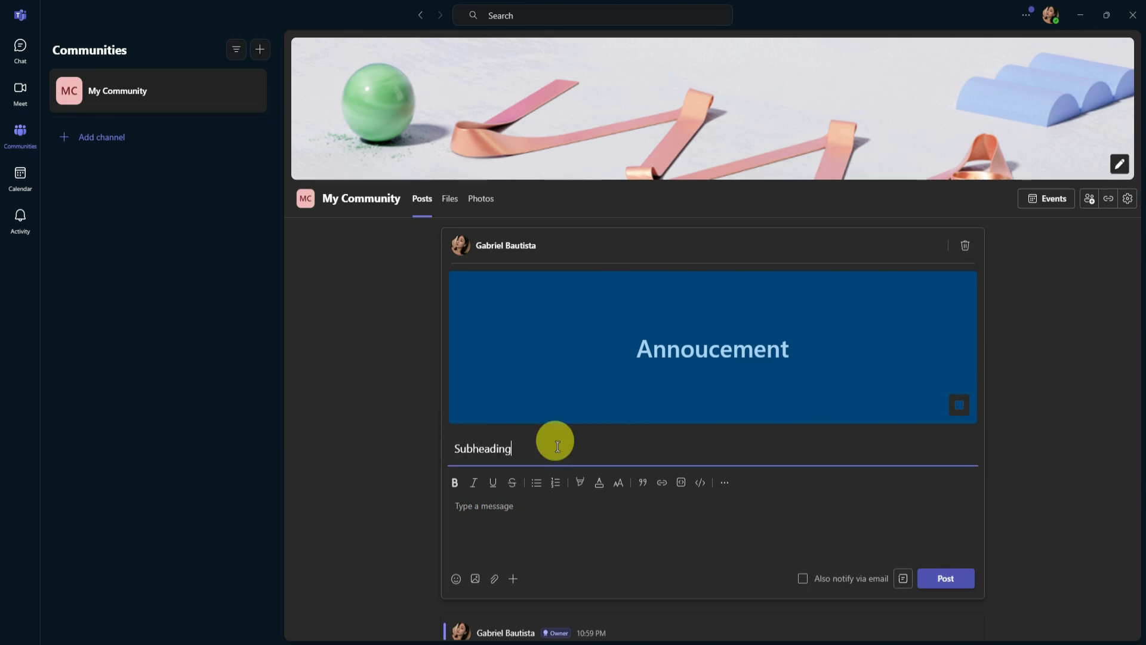
left_click(500, 530)
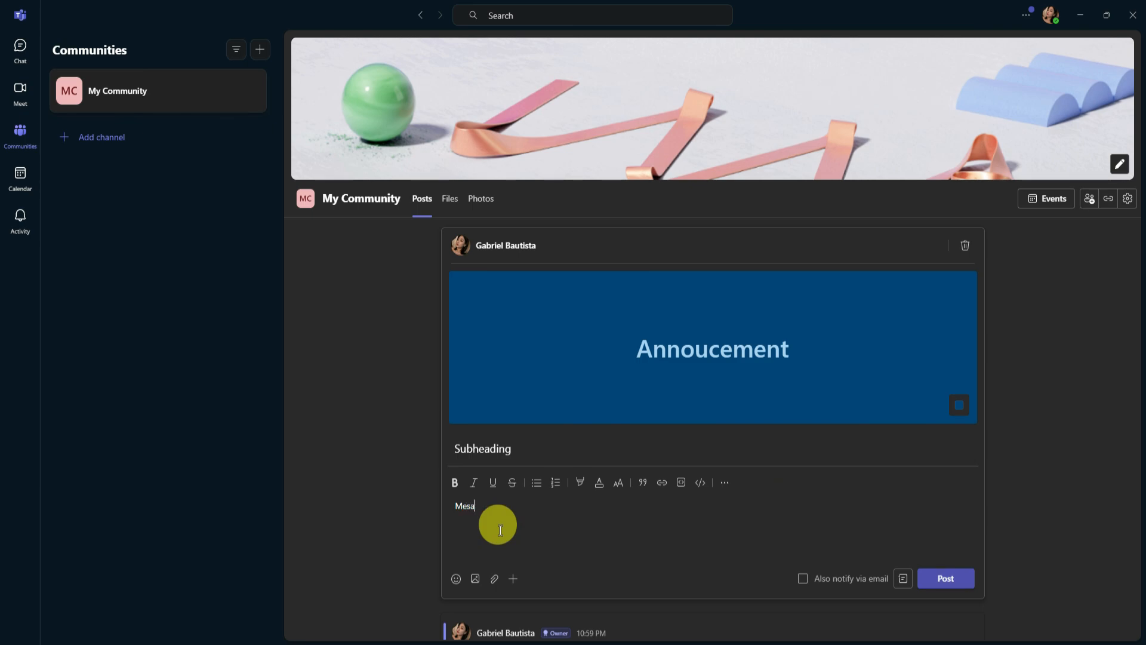
type("Message")
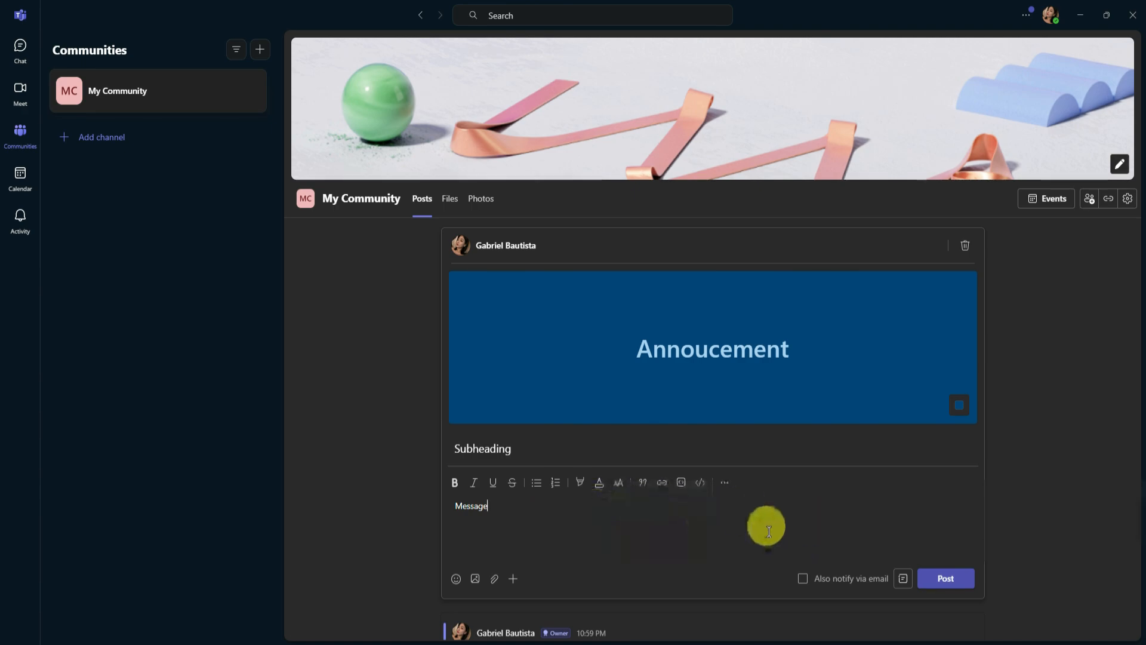
left_click(950, 579)
- Add two face emoji reactions to the published announcement and send the reply "Reply" beneath it
scroll(670, 389, "down", 3)
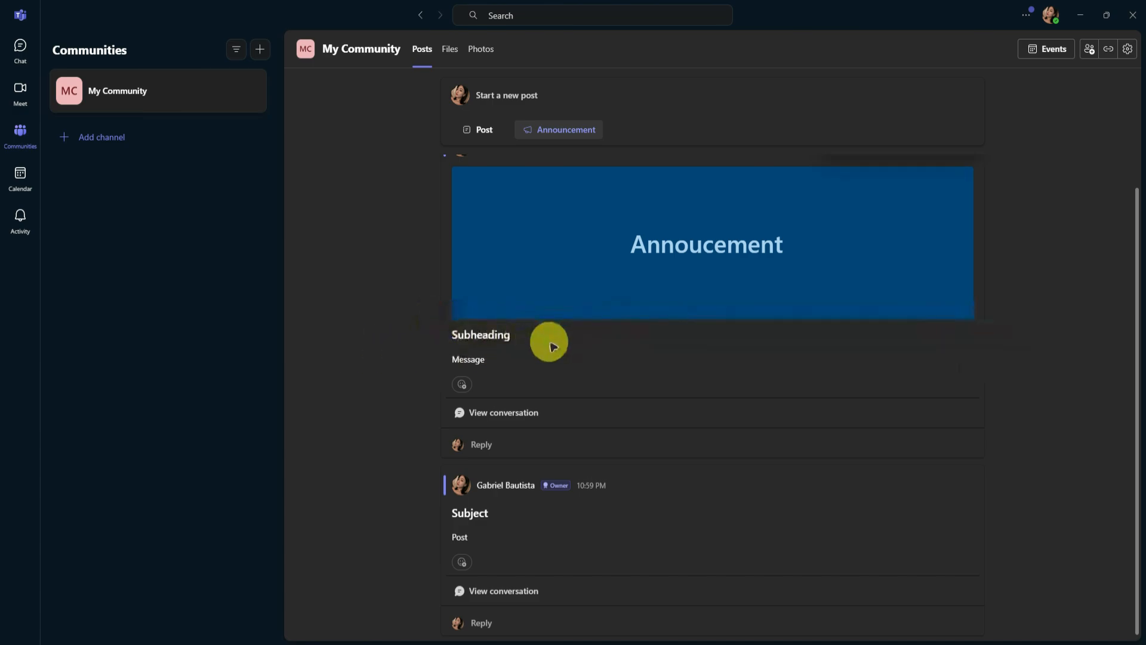
scroll(545, 340, "up", 3)
scroll(561, 343, "down", 3)
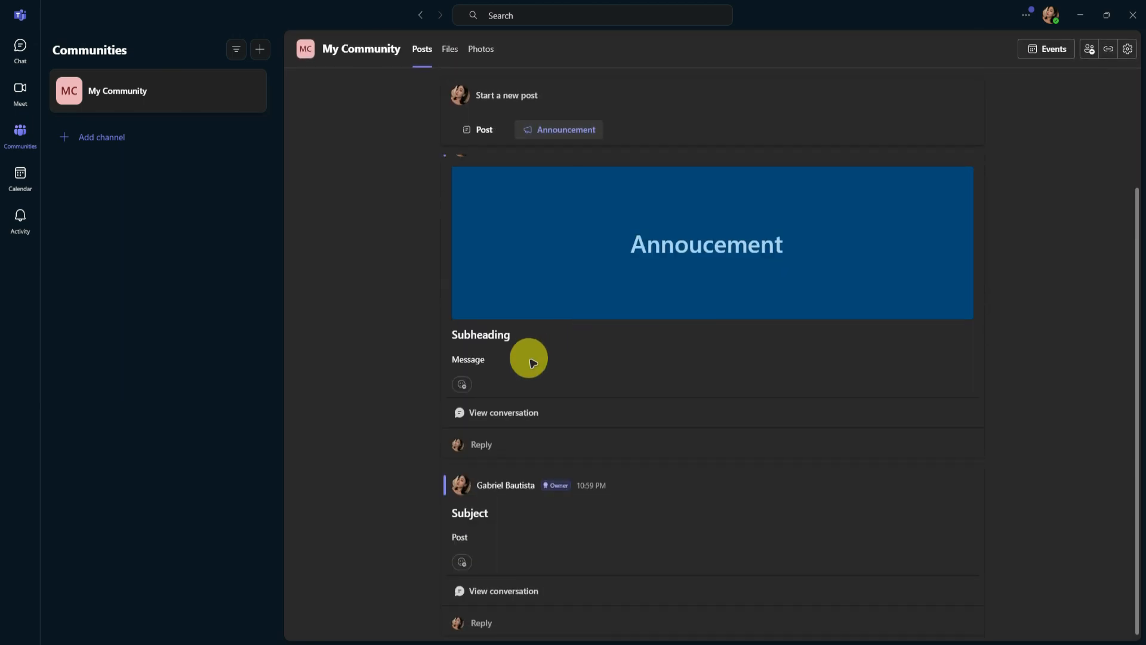
left_click(462, 384)
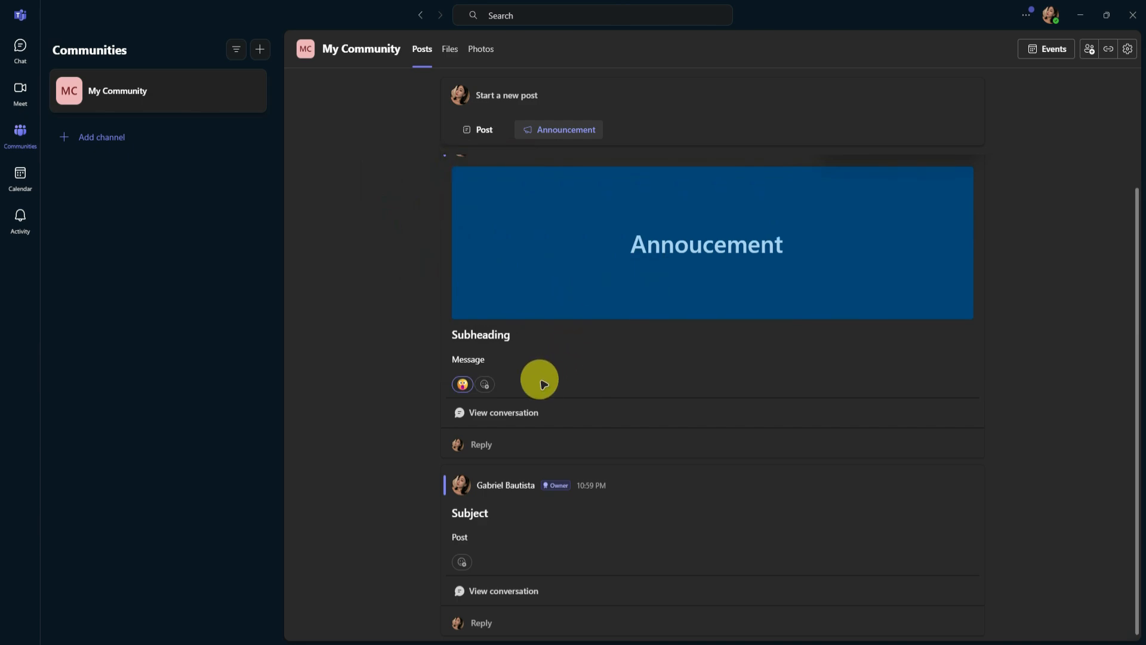
left_click(485, 384)
left_click(470, 237)
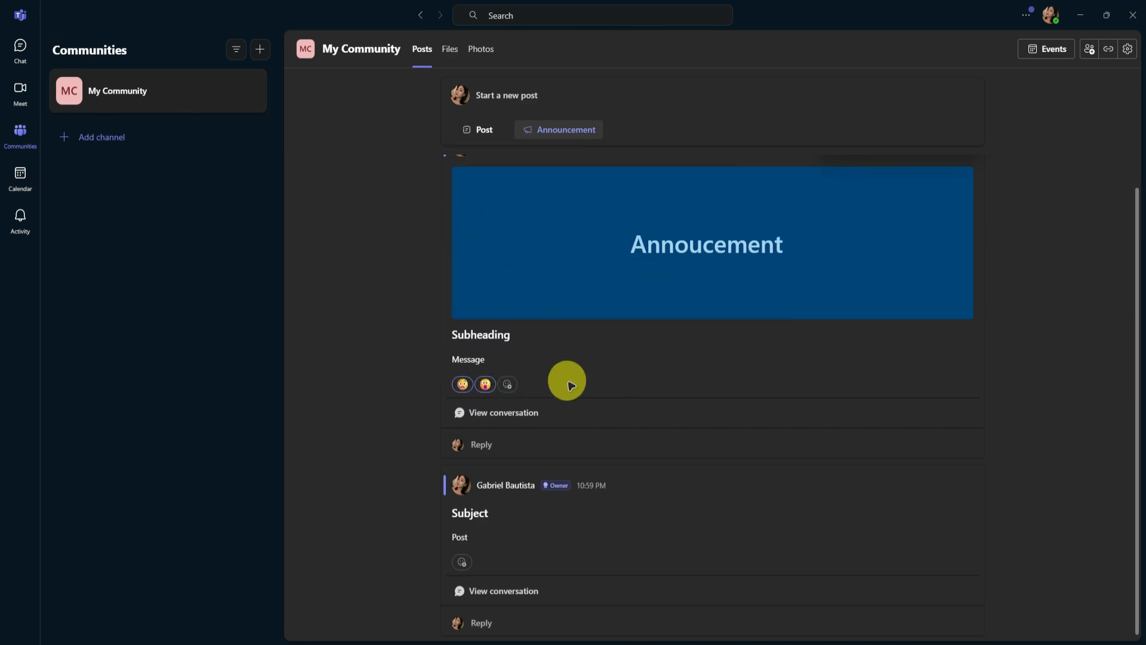
left_click(479, 443)
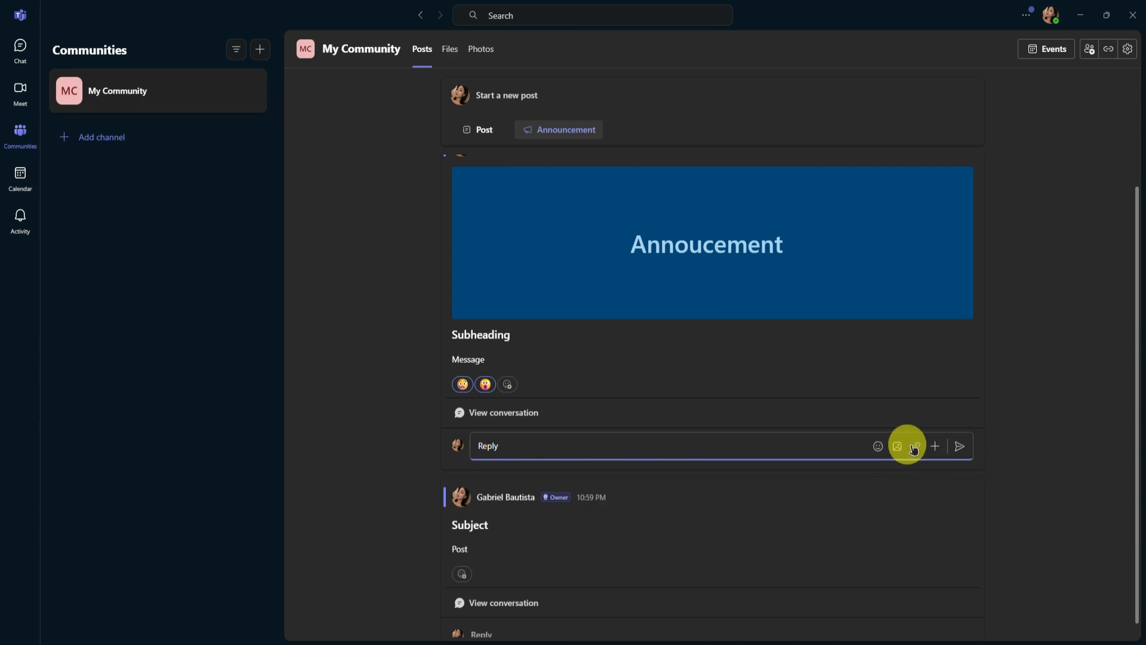
left_click(957, 449)
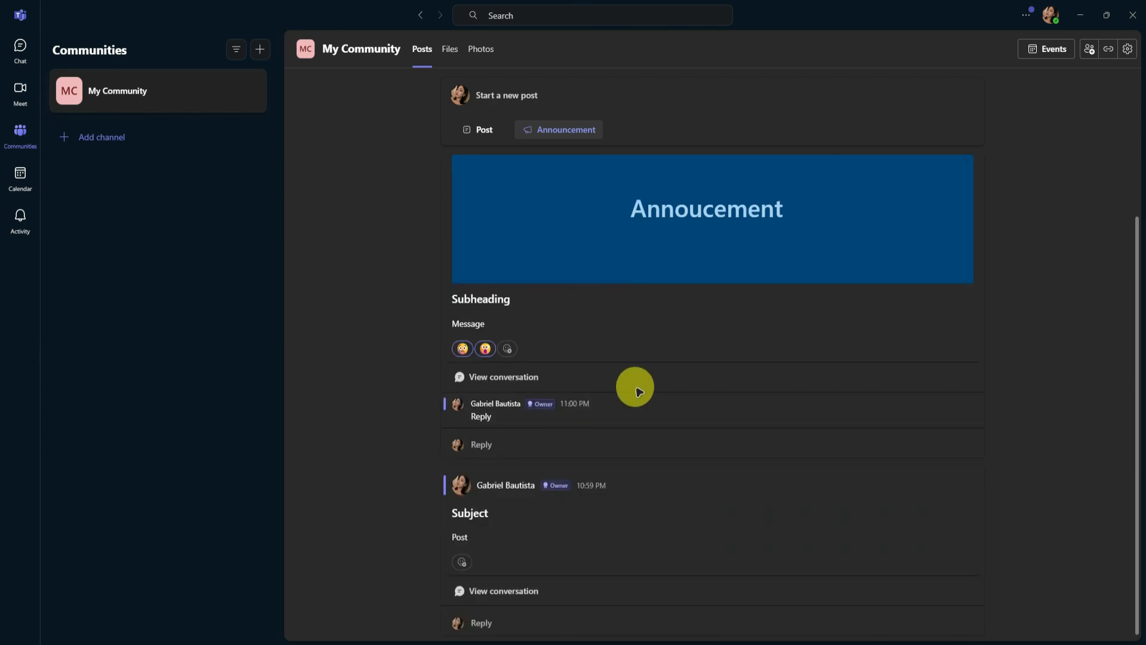
- Set the new post type back to Post, view the community's Files and Photos, and return to its posts
scroll(573, 359, "up", 3)
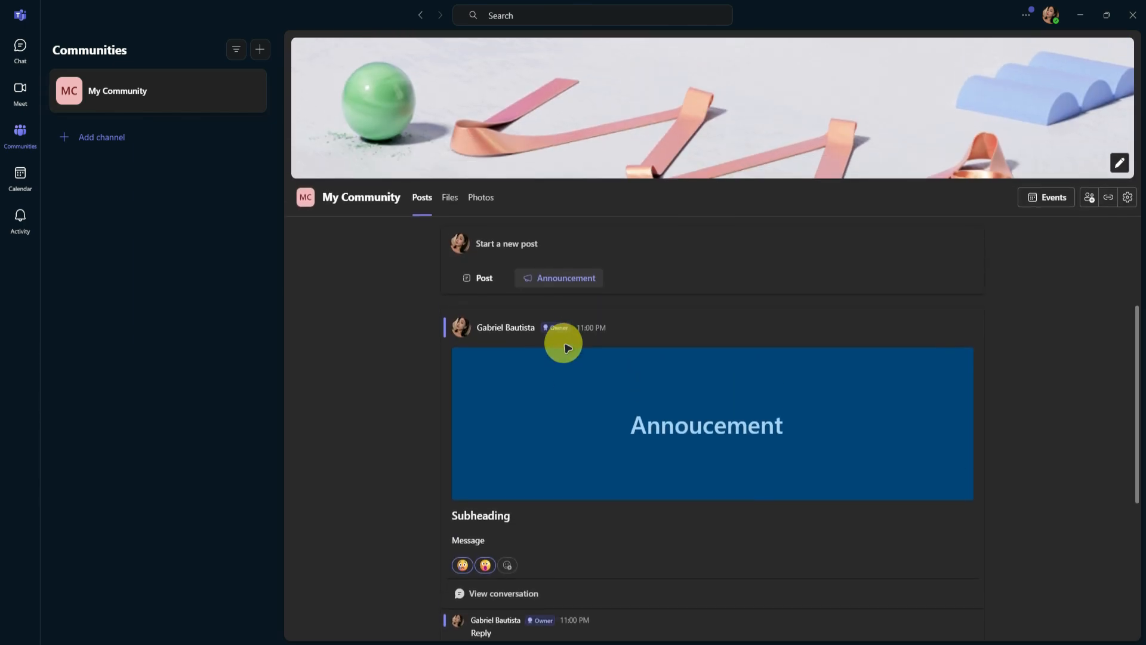
left_click(481, 278)
left_click(449, 200)
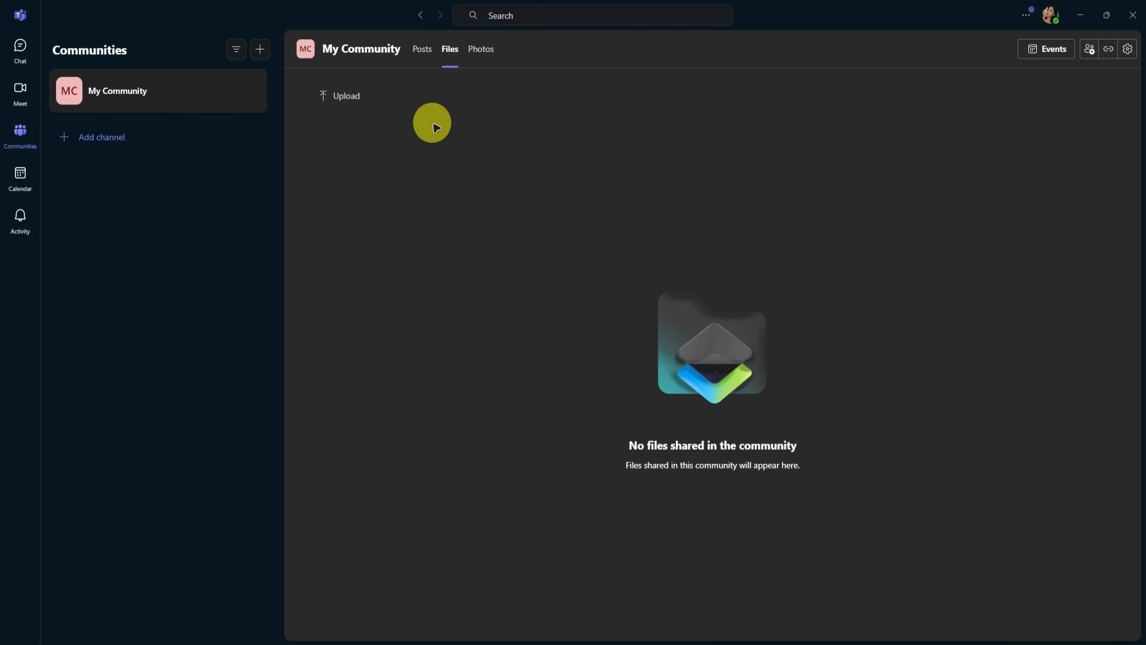
left_click(480, 49)
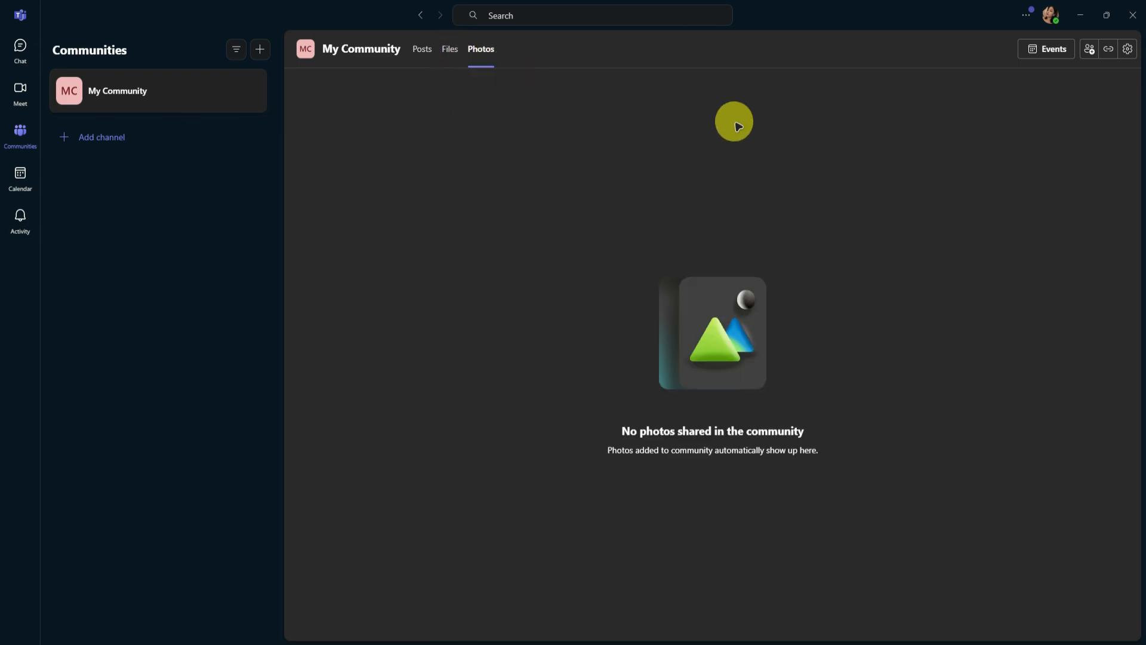
left_click(421, 49)
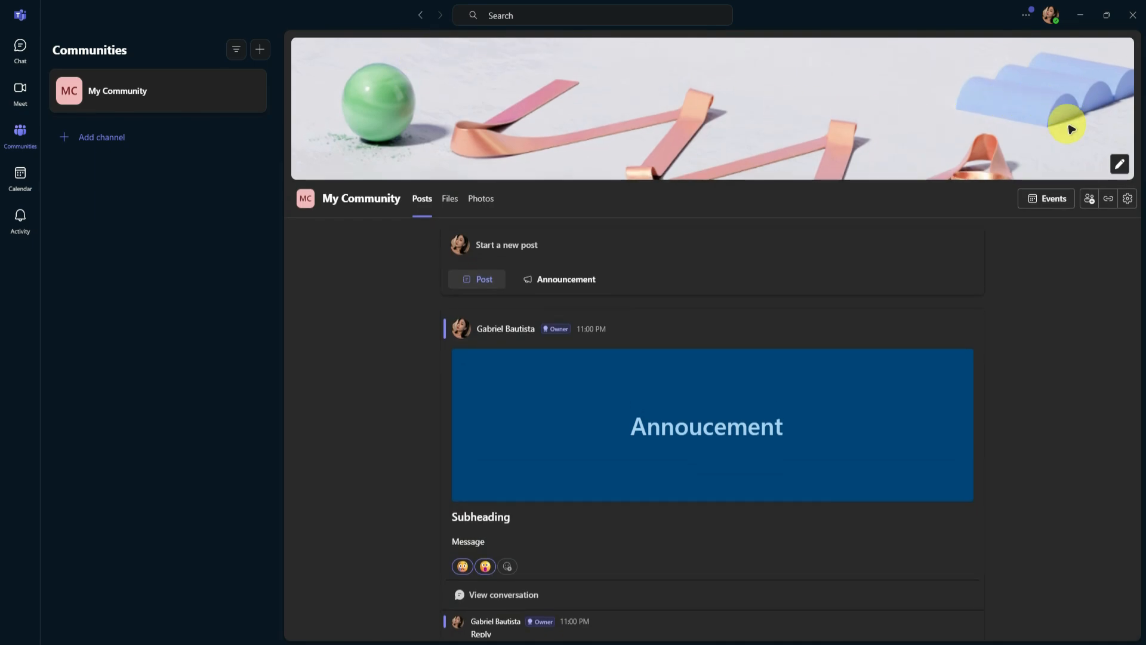
- Start a new community event for My Community and title it "Event"
left_click(1031, 198)
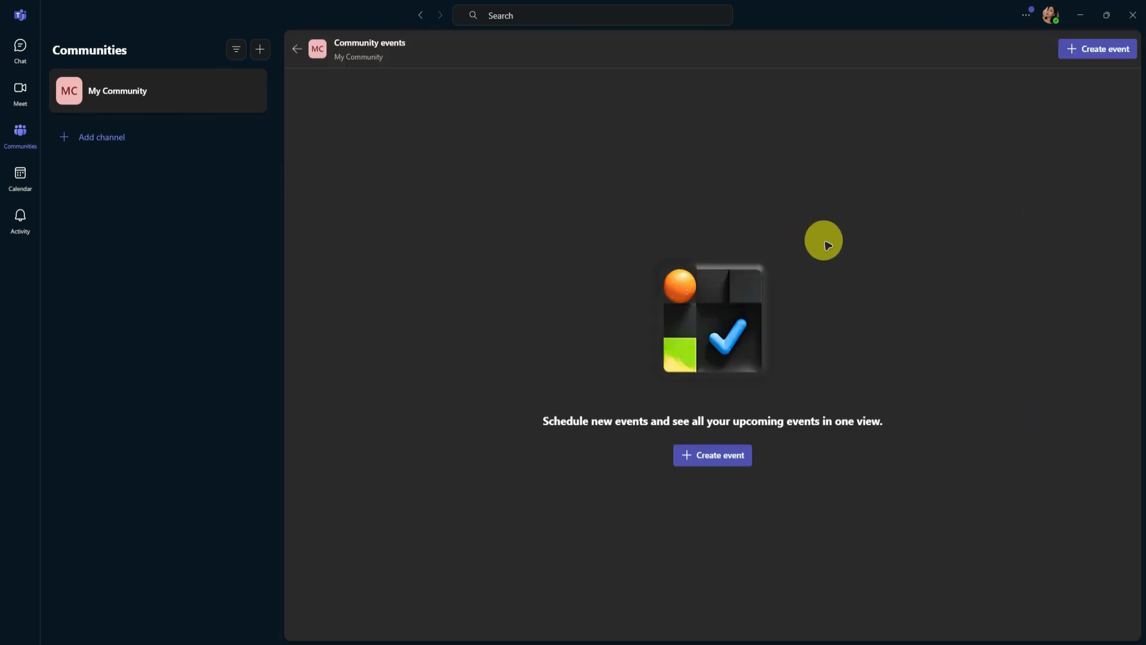
left_click(715, 456)
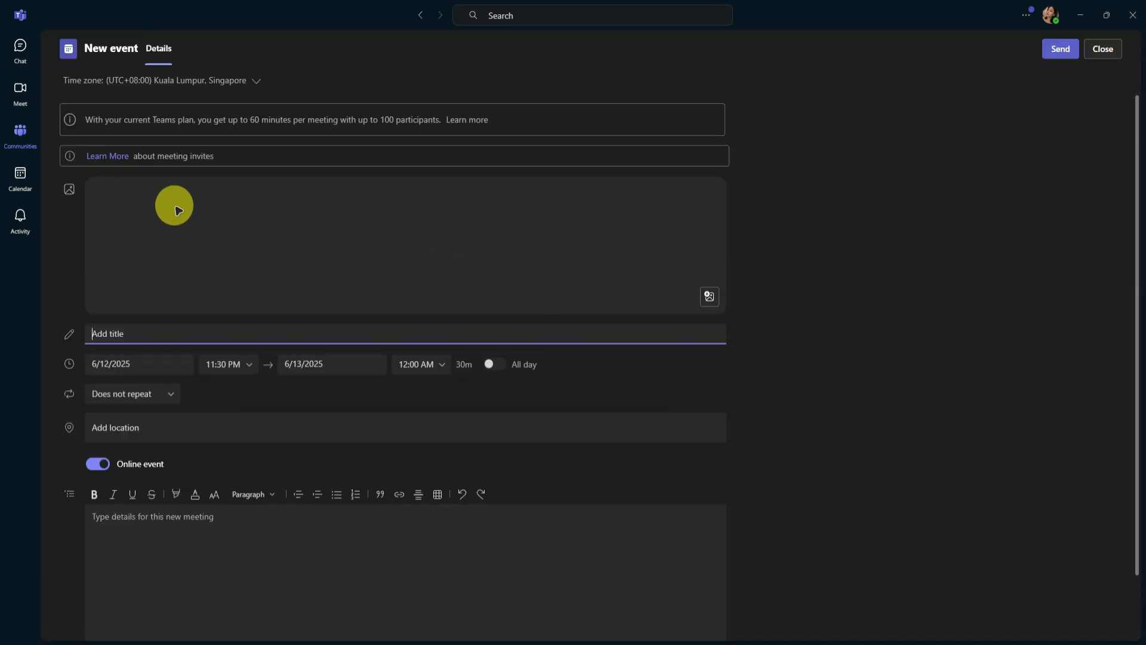
left_click(122, 335)
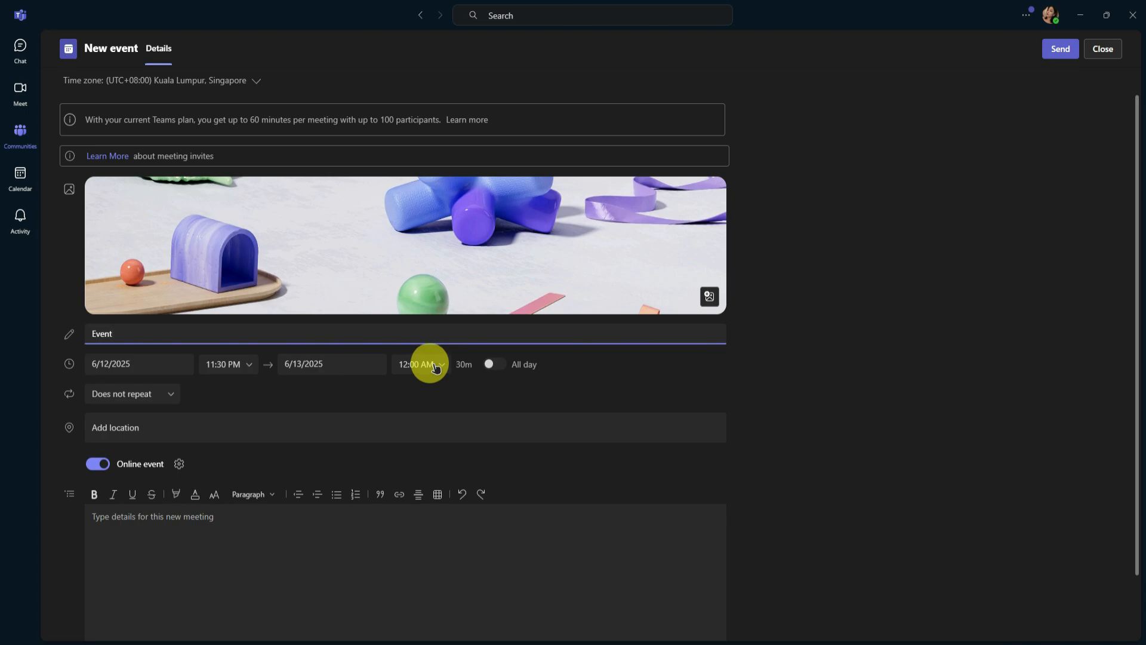
- Try the event's All day option, turn it back off, and check the repeat choices without changing them
left_click(498, 366)
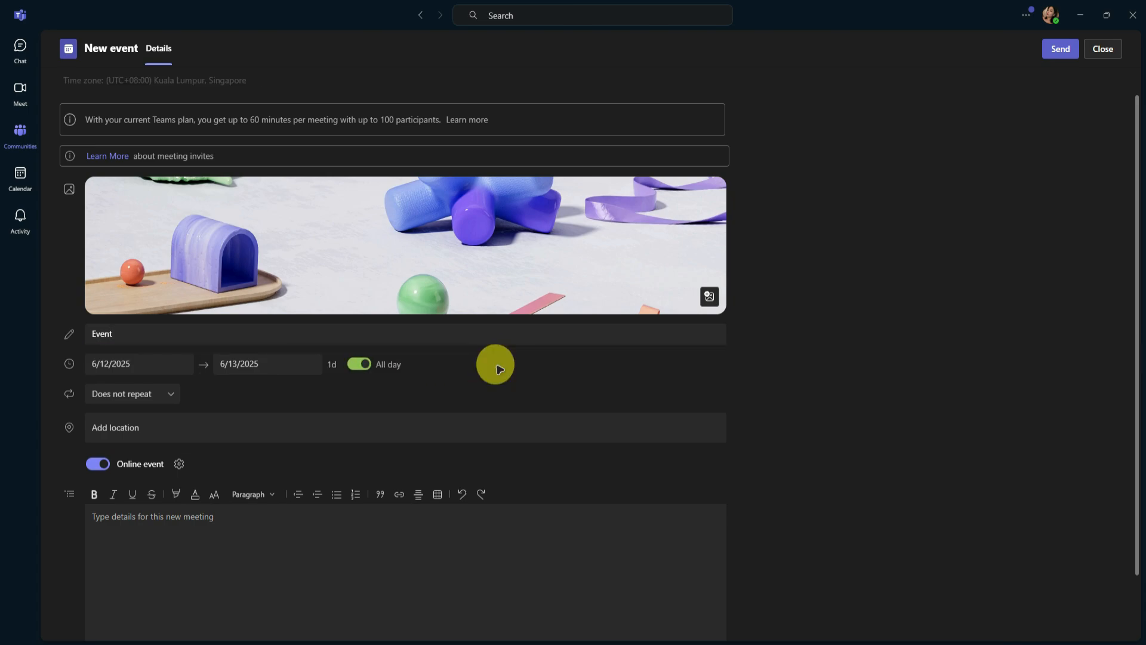
left_click(359, 364)
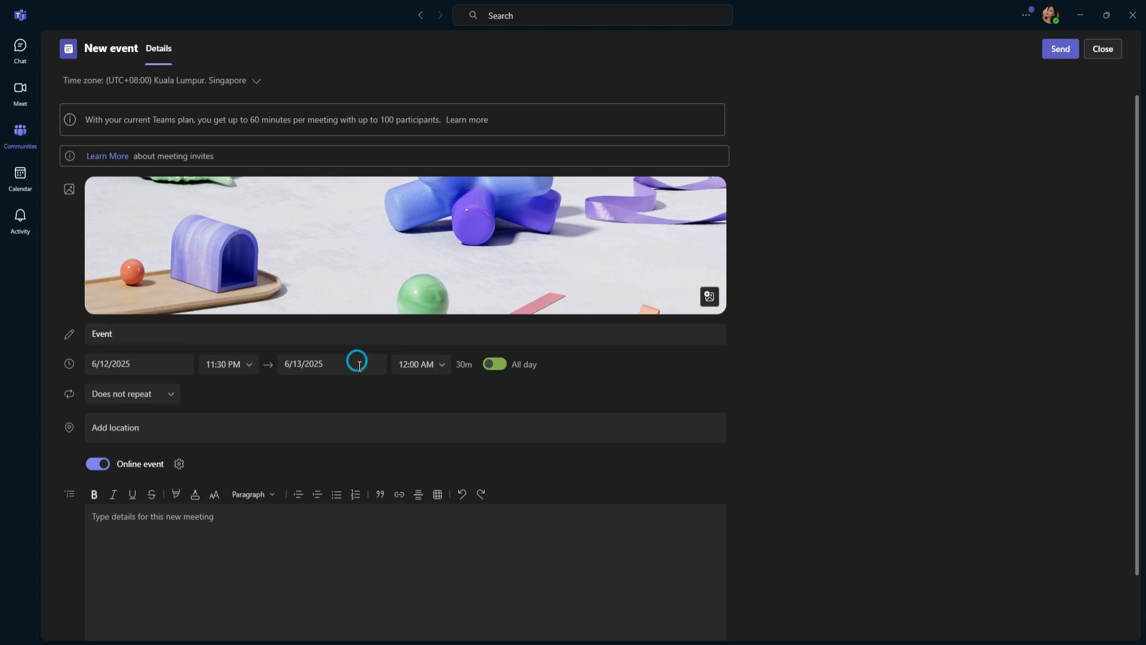
left_click(166, 395)
left_click(168, 394)
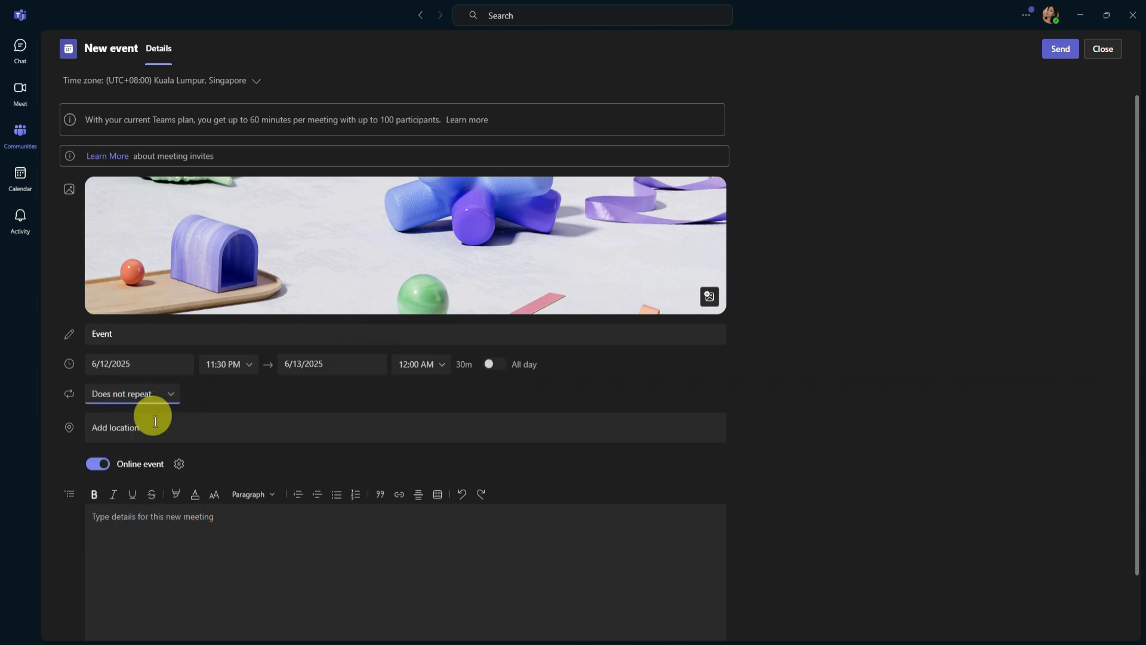
- Enter "Details!" as the event's details, keep it as an online event, and send it
scroll(156, 419, "down", 1)
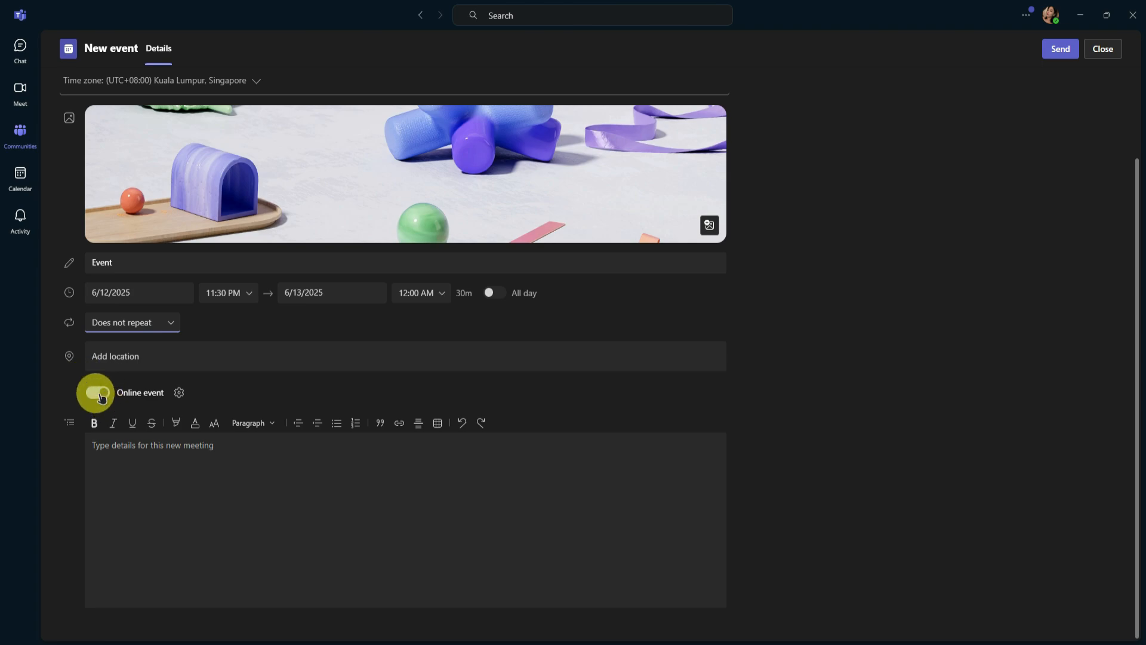
left_click(145, 446)
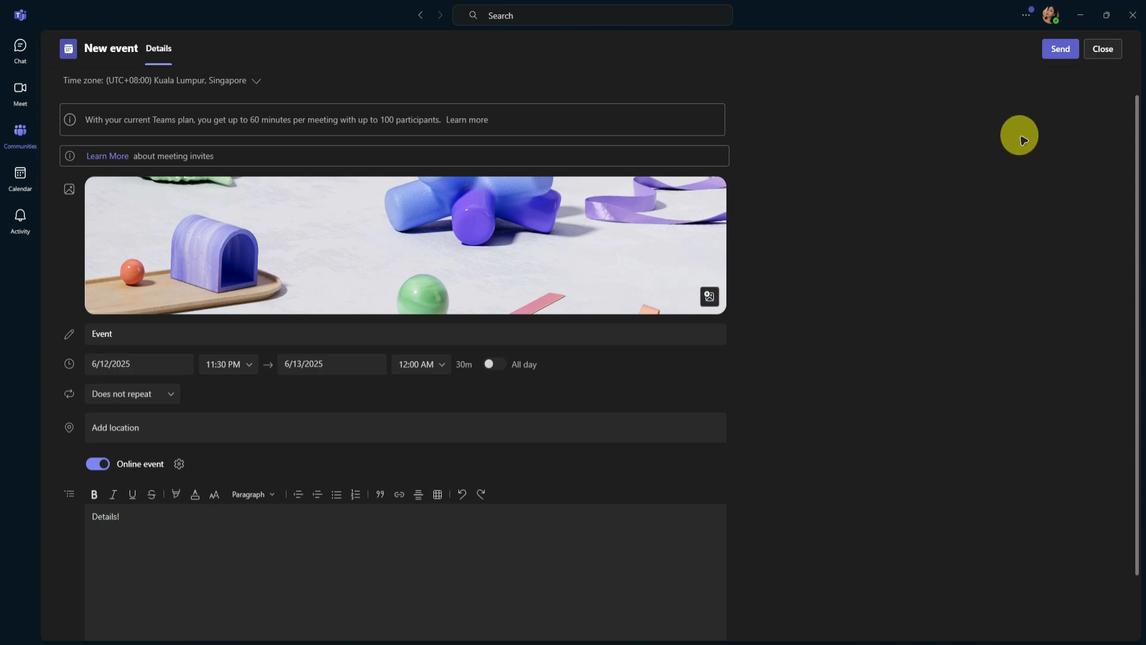
scroll(352, 278, "down", 1)
scroll(397, 280, "up", 1)
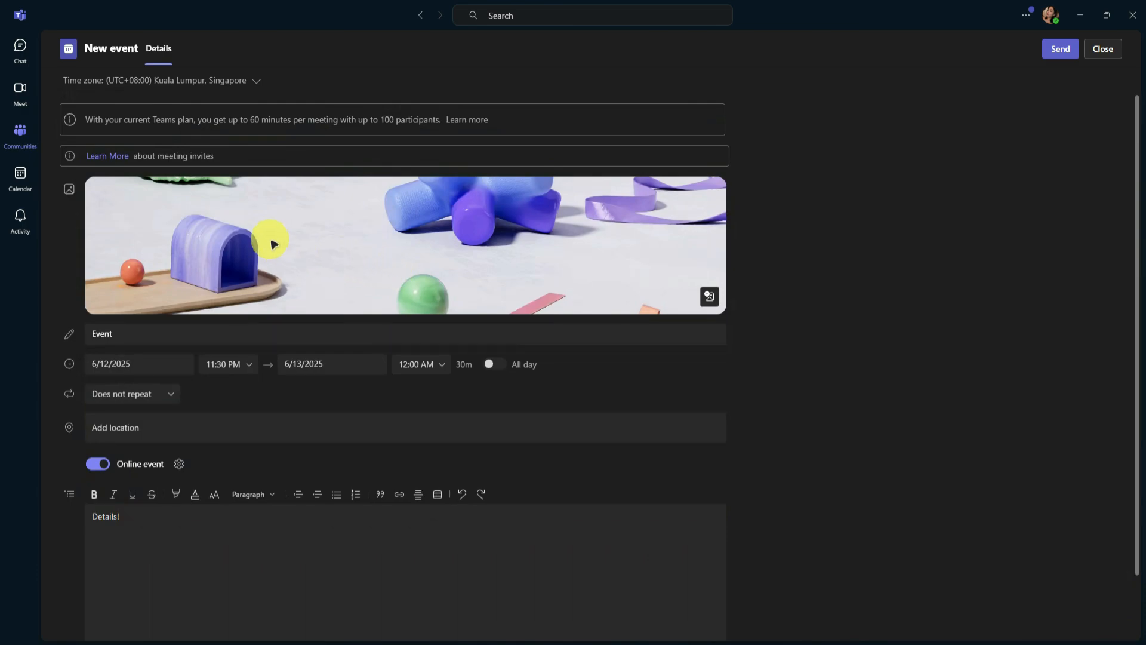
left_click(1055, 48)
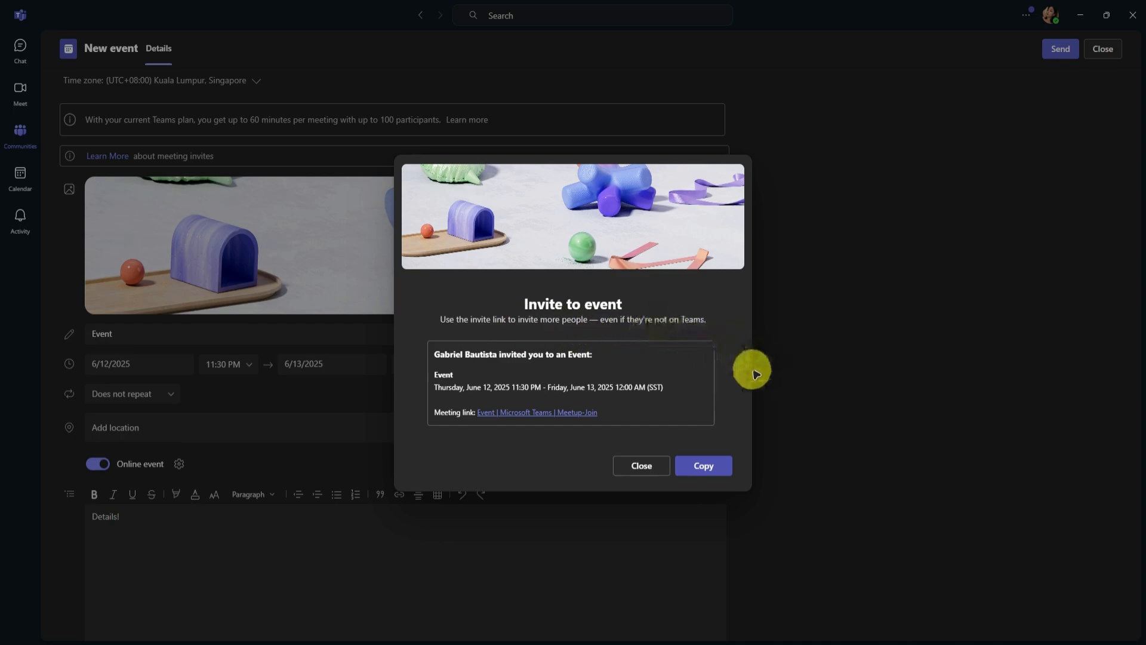
- Copy the event invitation, close the invite dialog, and return to the My Community page
left_click(716, 466)
left_click(642, 465)
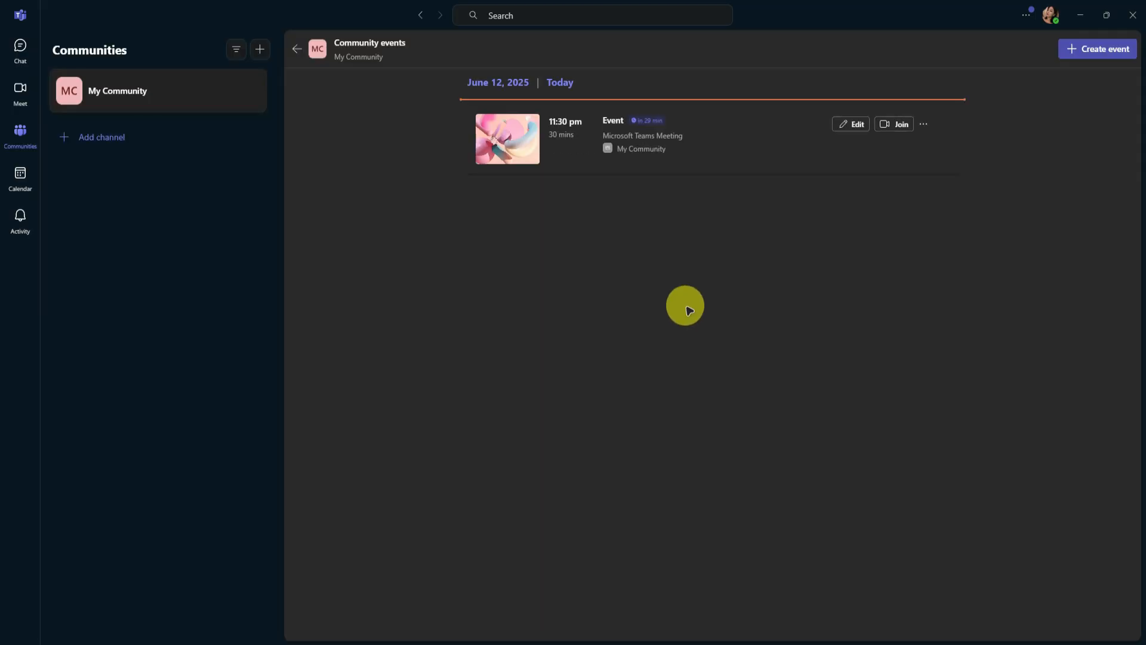
left_click(297, 51)
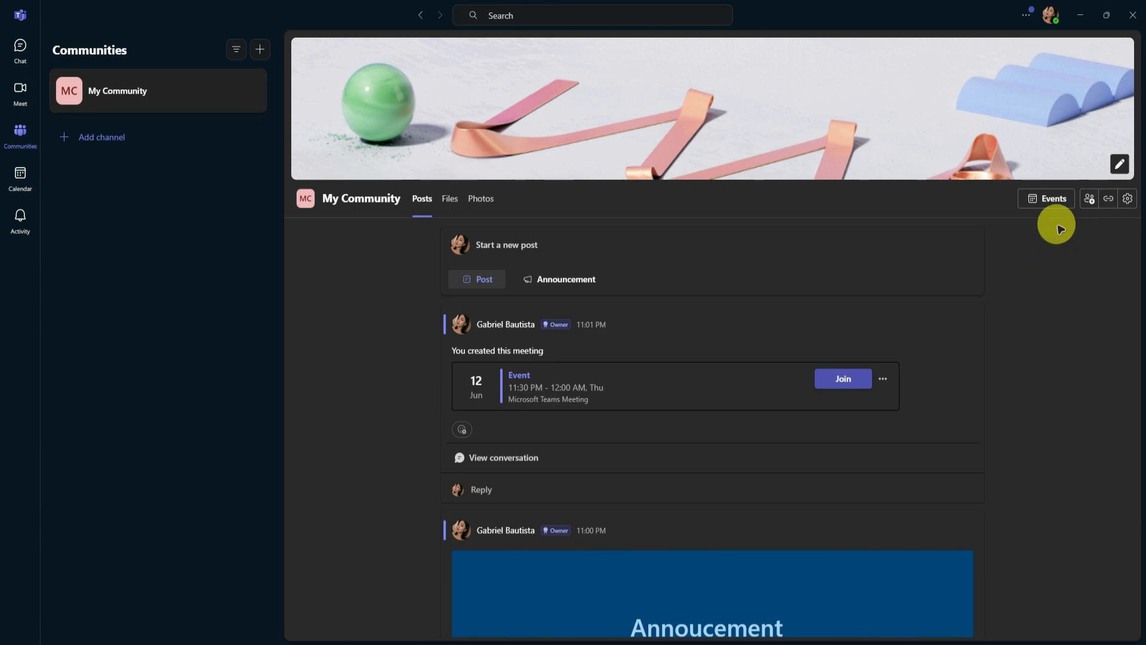
- Look at how members are invited to My Community, close the invitation without sending one, and check the join link option
left_click(1088, 199)
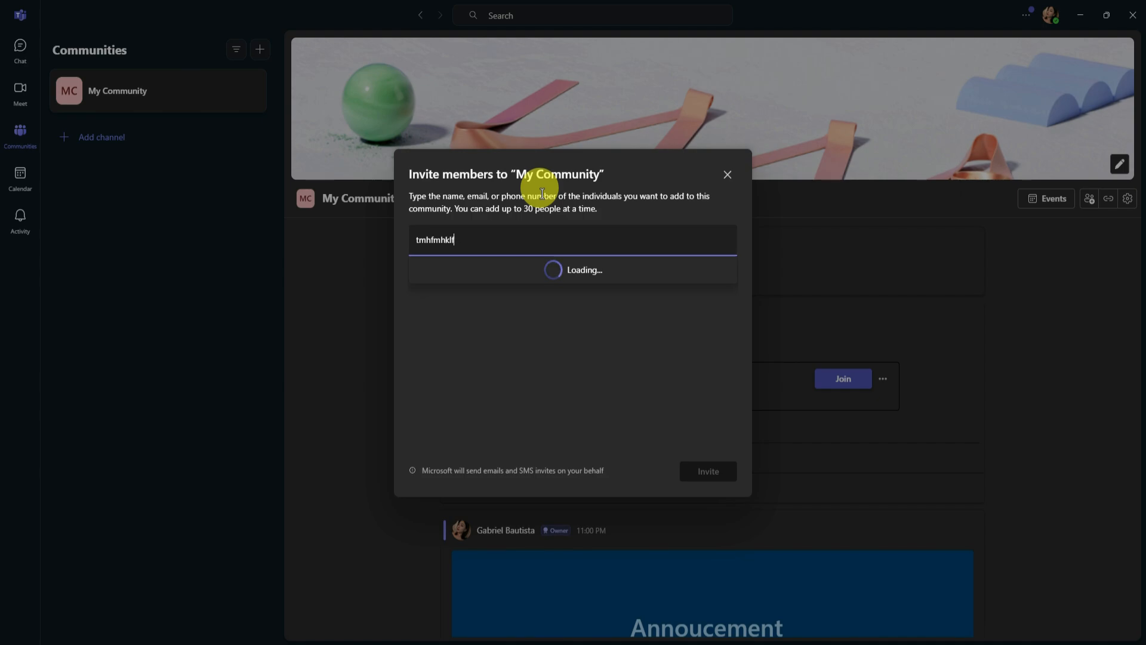
left_click(728, 174)
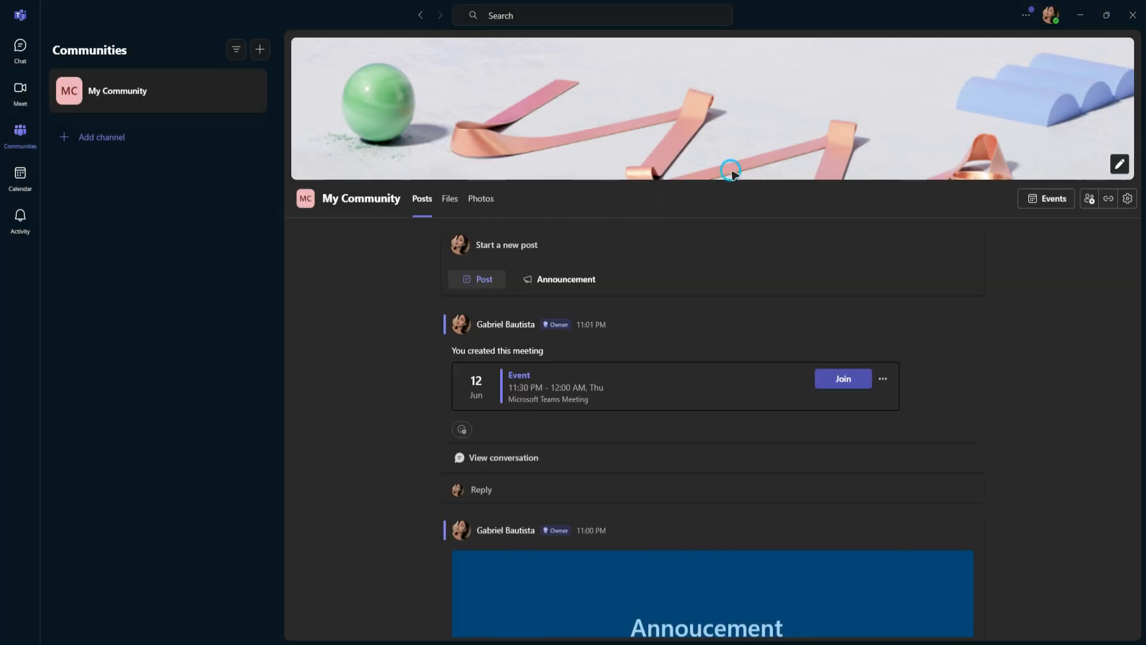
left_click(1089, 198)
left_click(725, 174)
left_click(1107, 201)
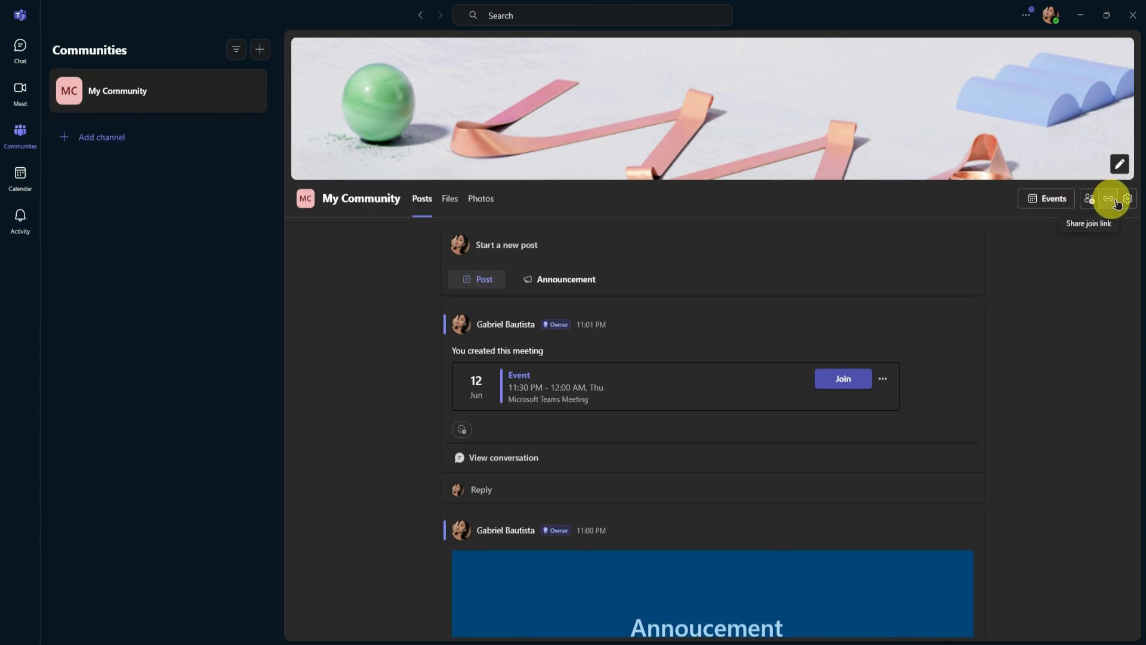
- Review the community's members, member requests, blocked list and link settings, and return to the My Community posts
left_click(1127, 200)
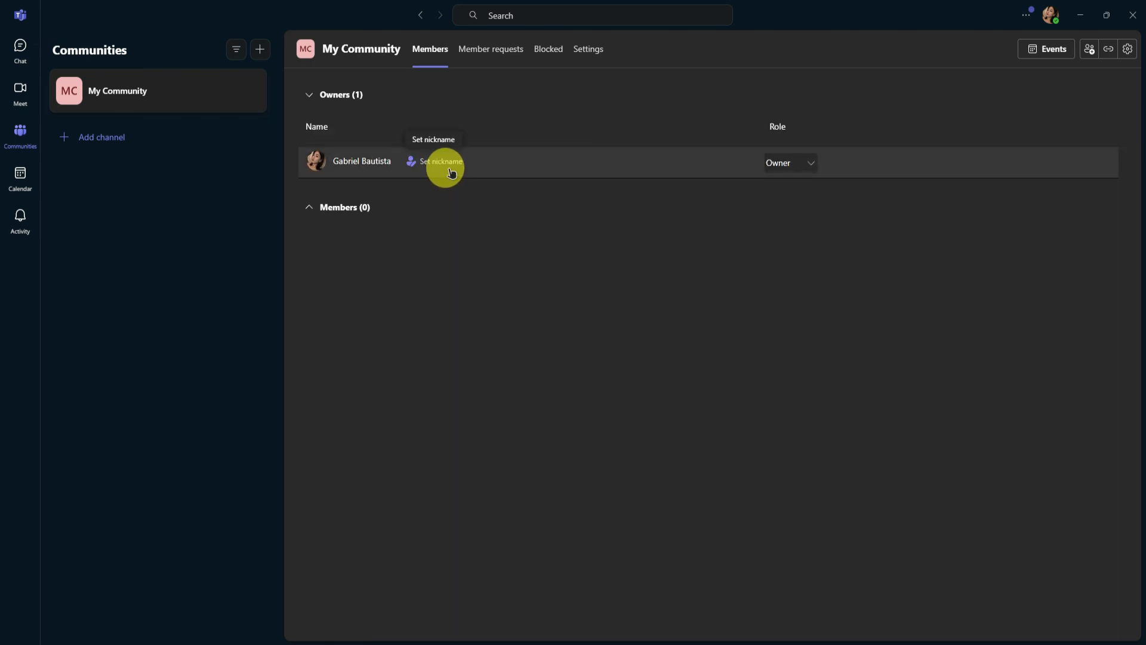
left_click(503, 50)
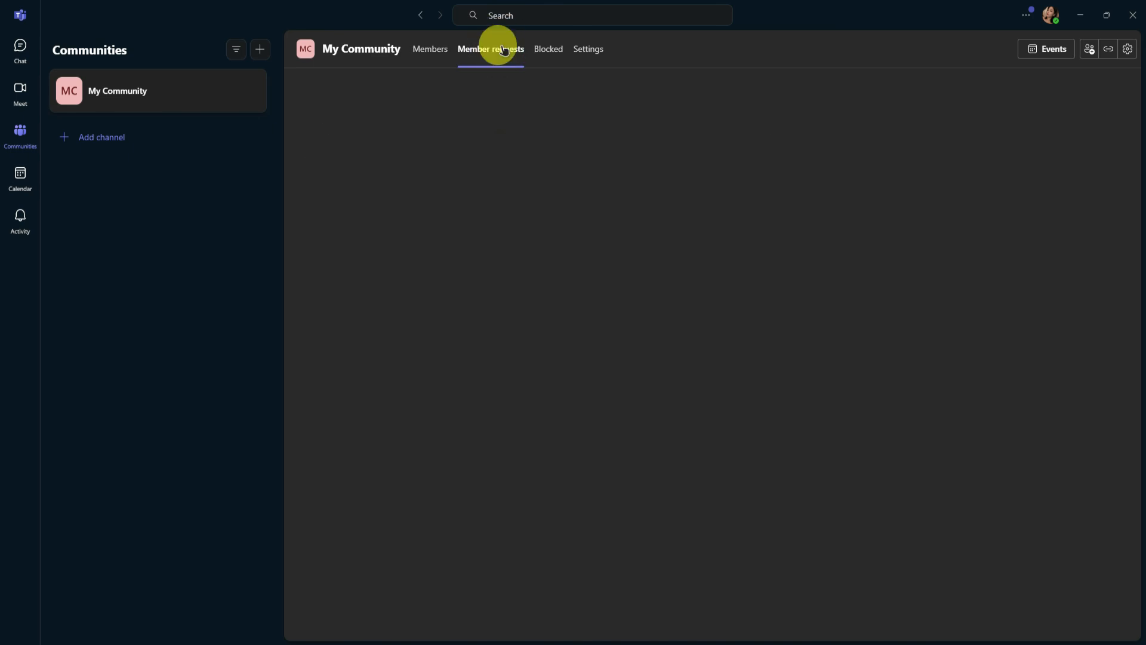
left_click(548, 52)
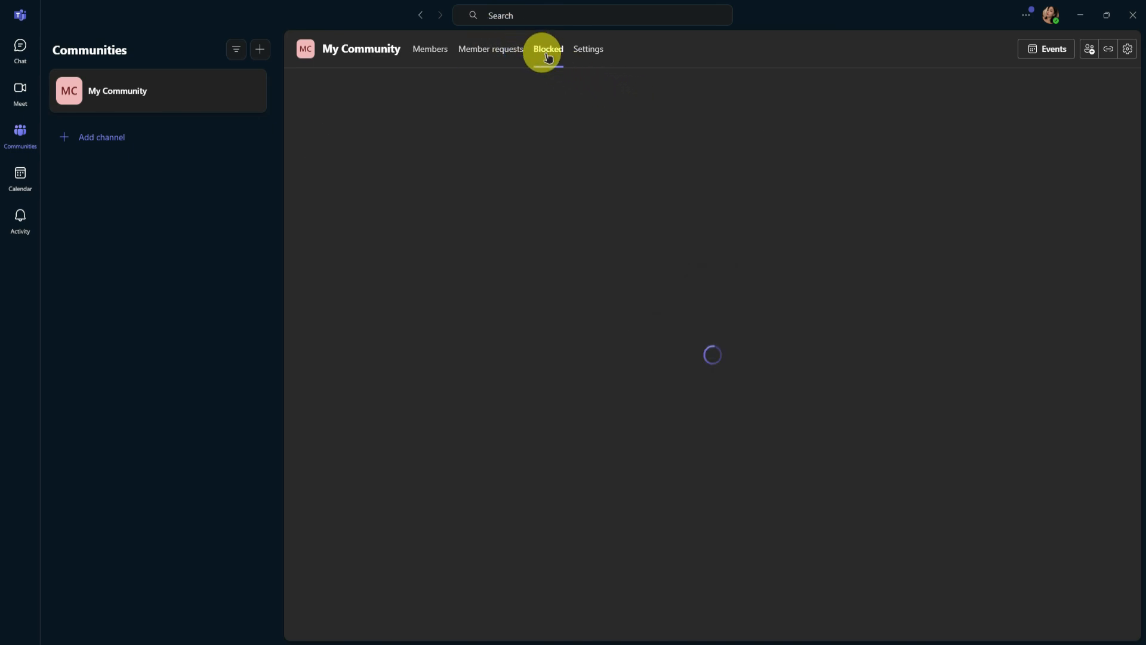
left_click(587, 52)
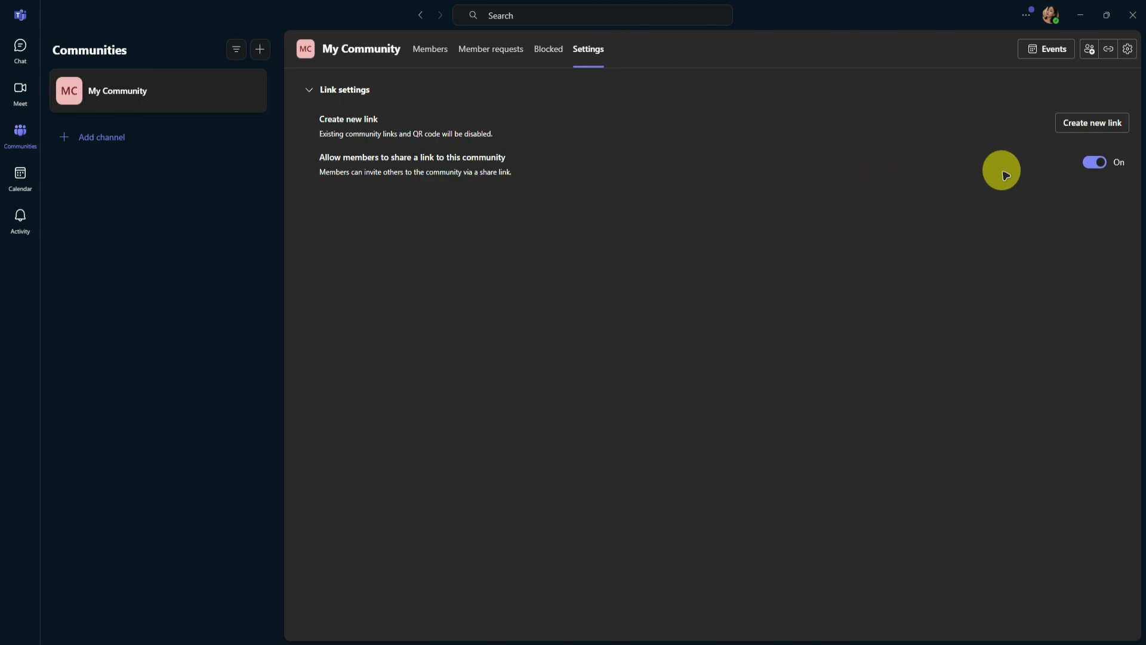
left_click(422, 16)
left_click(421, 16)
left_click(421, 17)
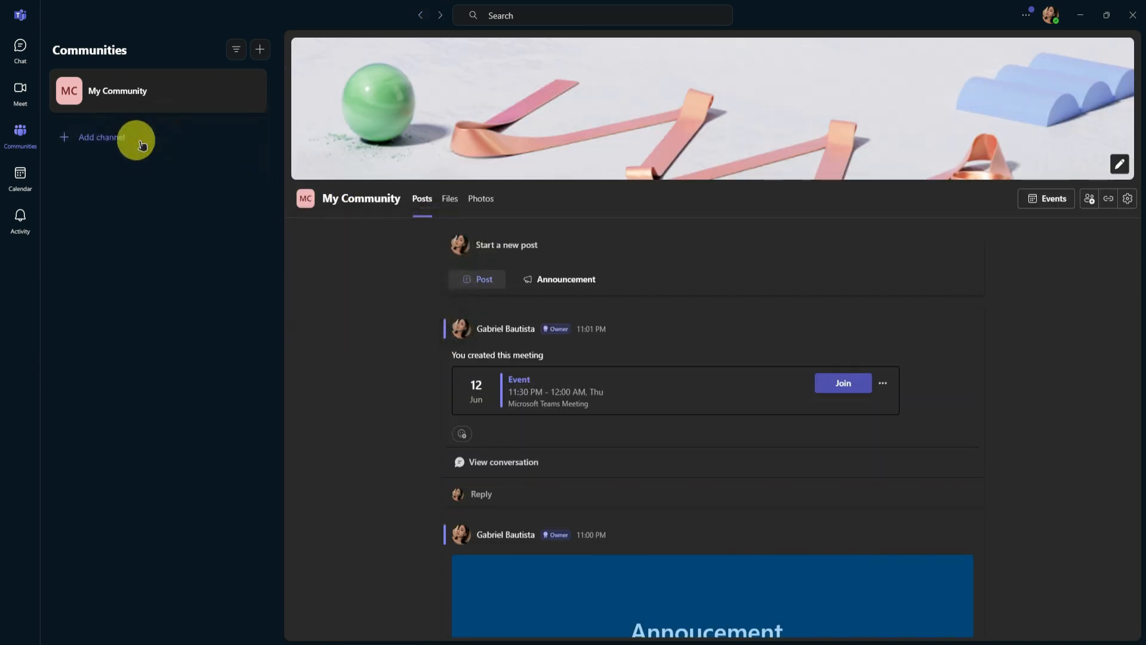
- Add a channel named Channel 1 with a fire emoji to My Community
left_click(110, 139)
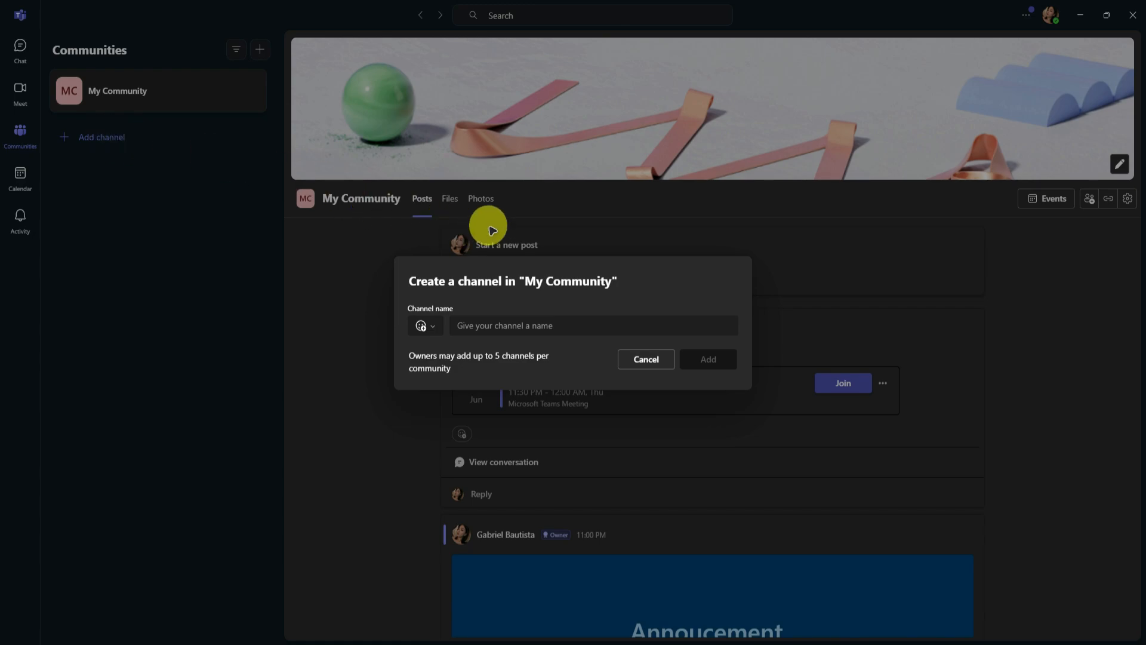
left_click(424, 325)
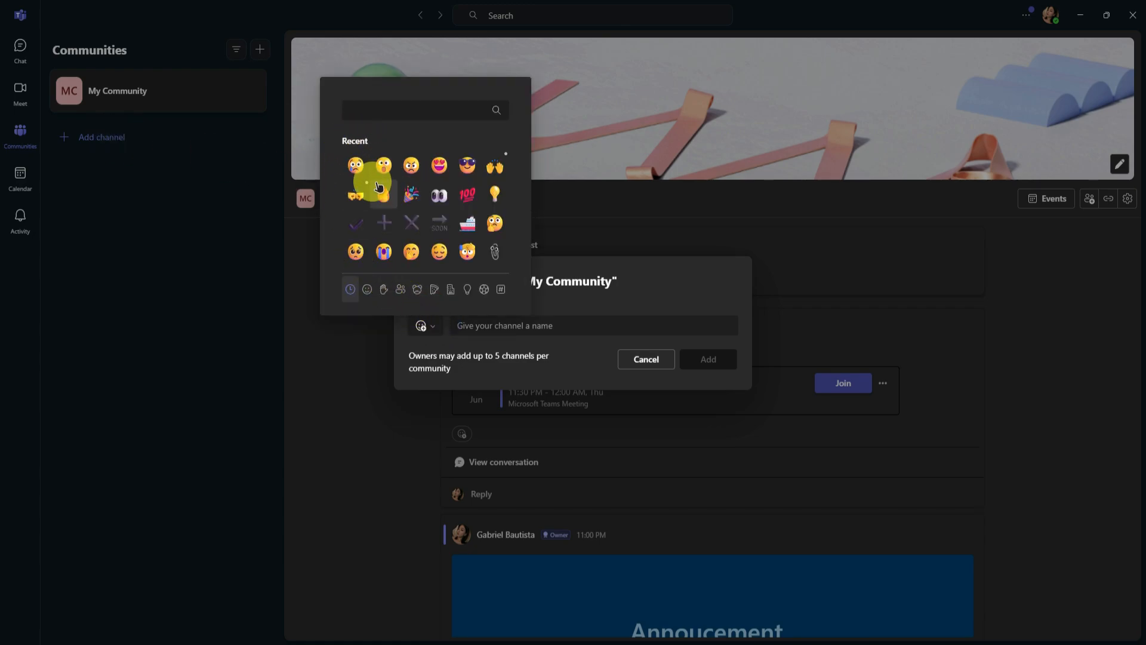
left_click(383, 194)
type("c")
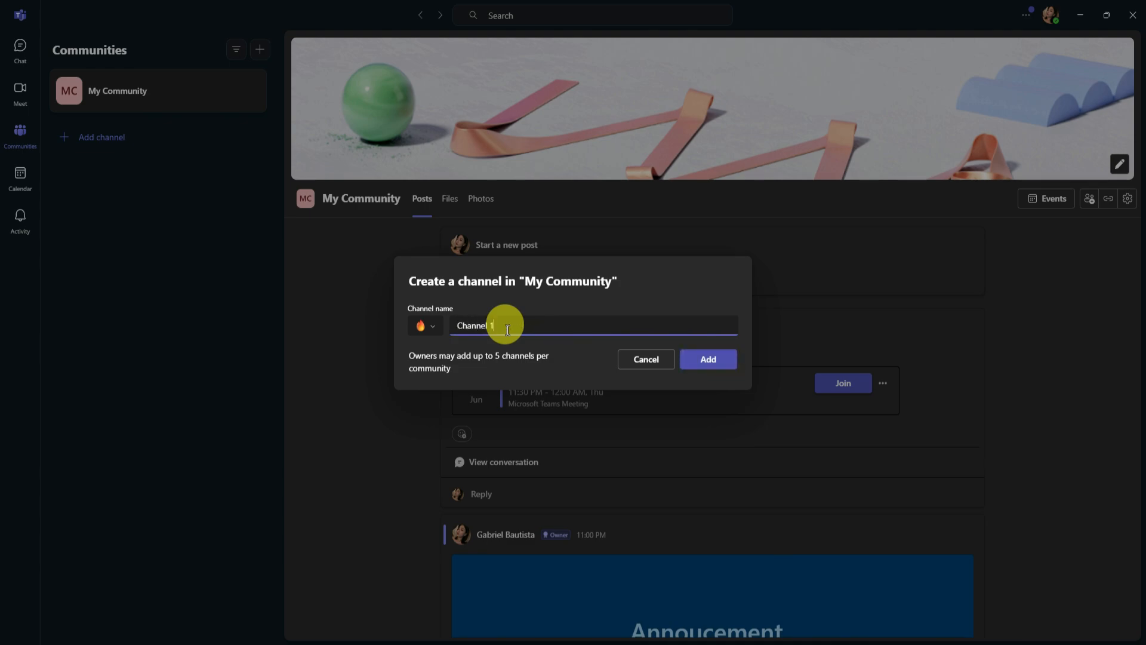
left_click(687, 359)
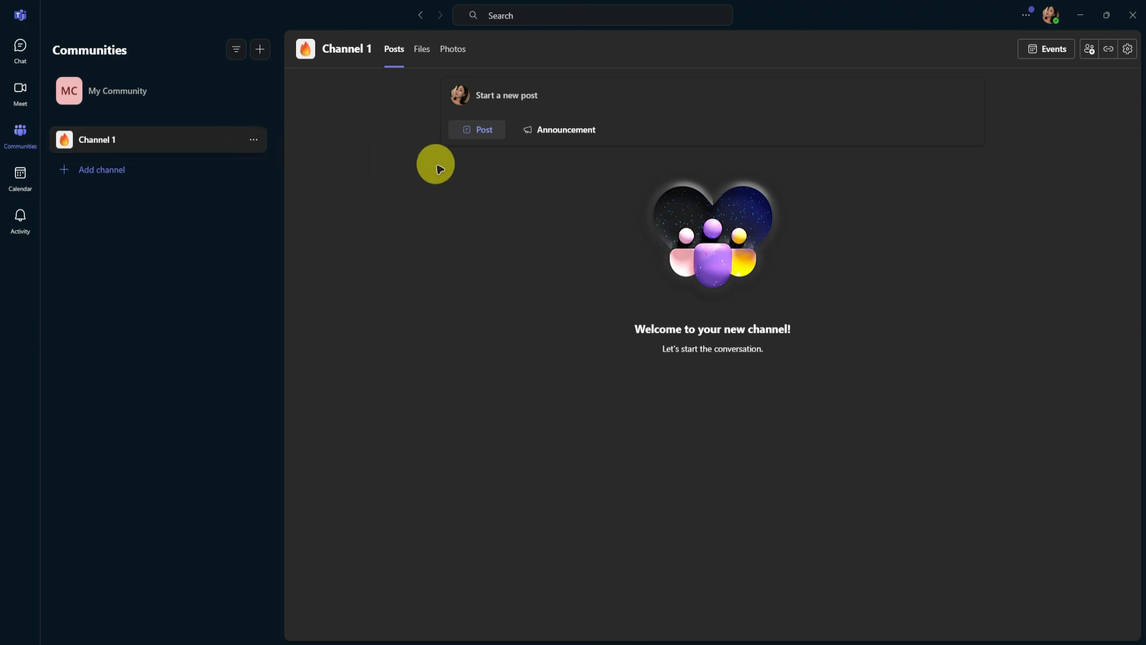
- Look at Channel 1's edit and delete options without changing anything, view the My Community posts, and return to Channel 1
left_click(253, 140)
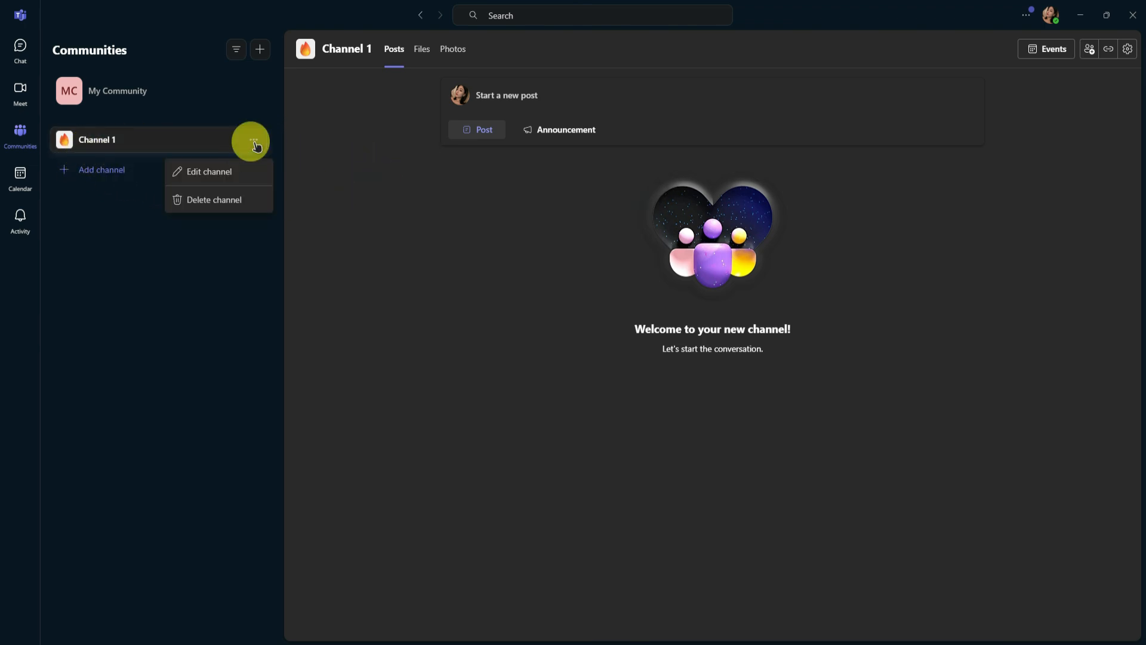
left_click(230, 171)
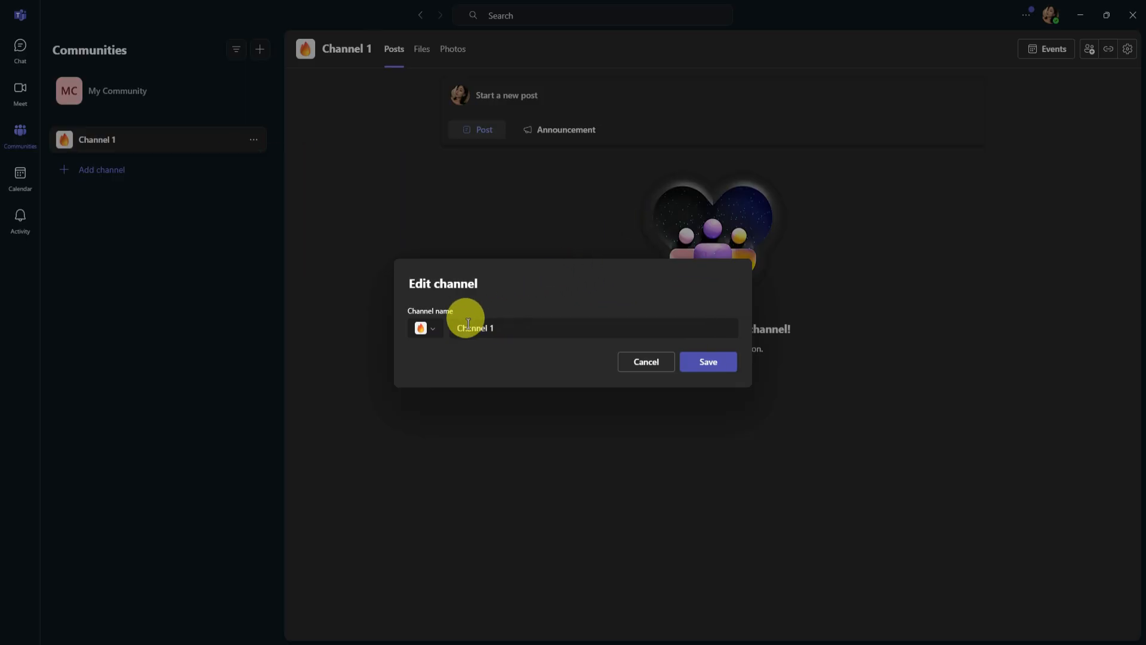
left_click(636, 356)
left_click(253, 140)
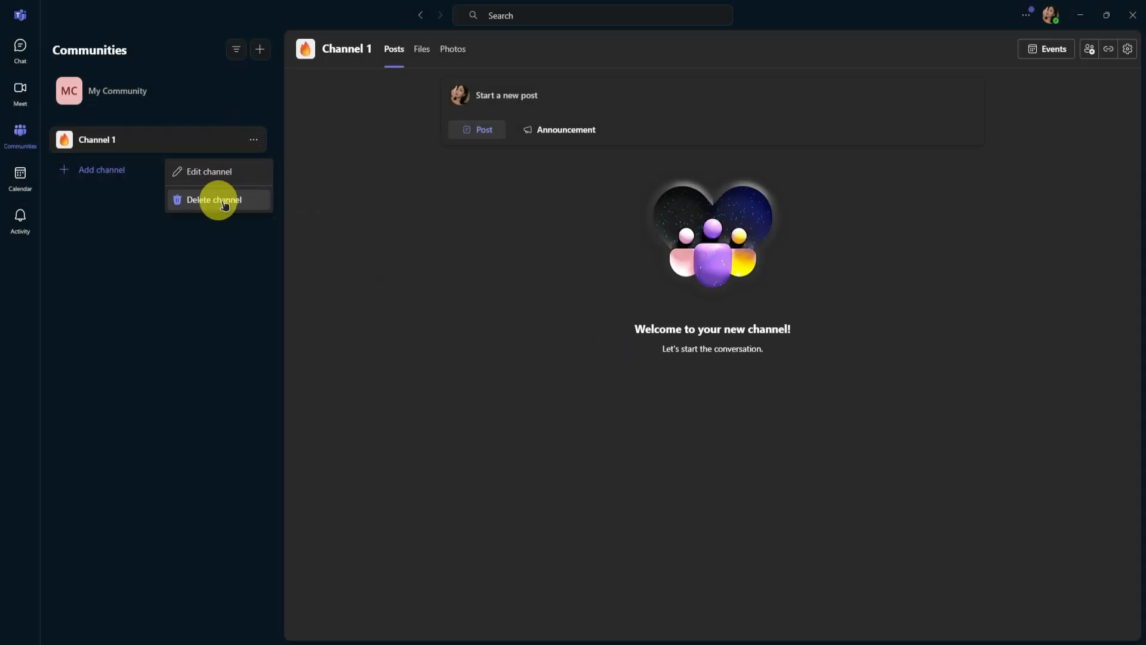
left_click(397, 199)
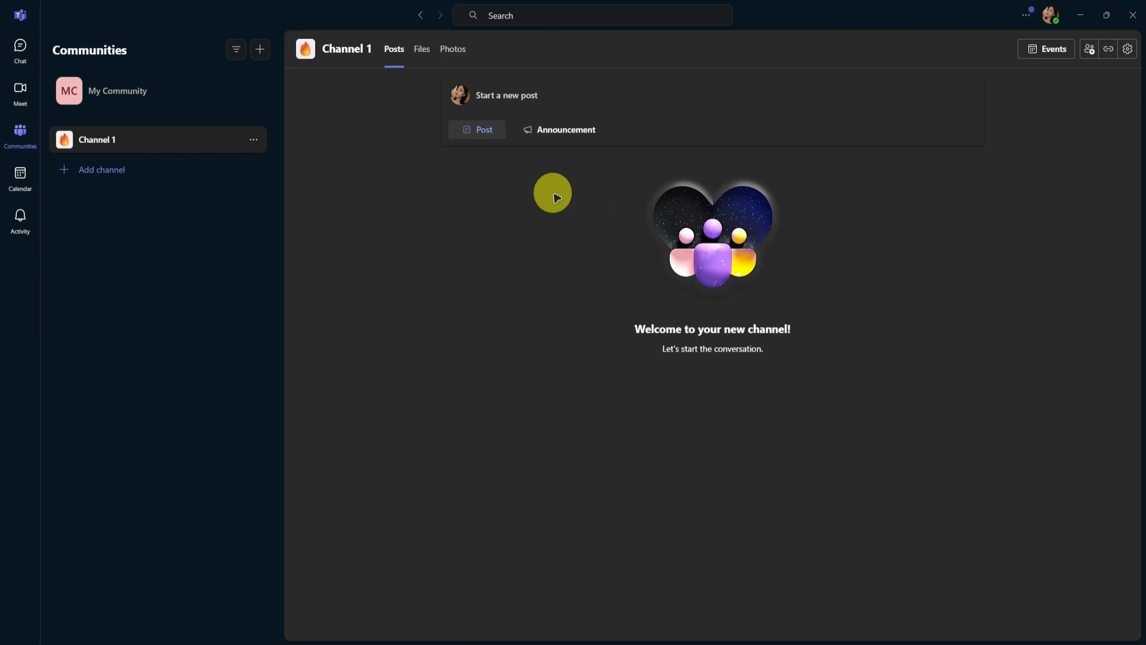
left_click(172, 91)
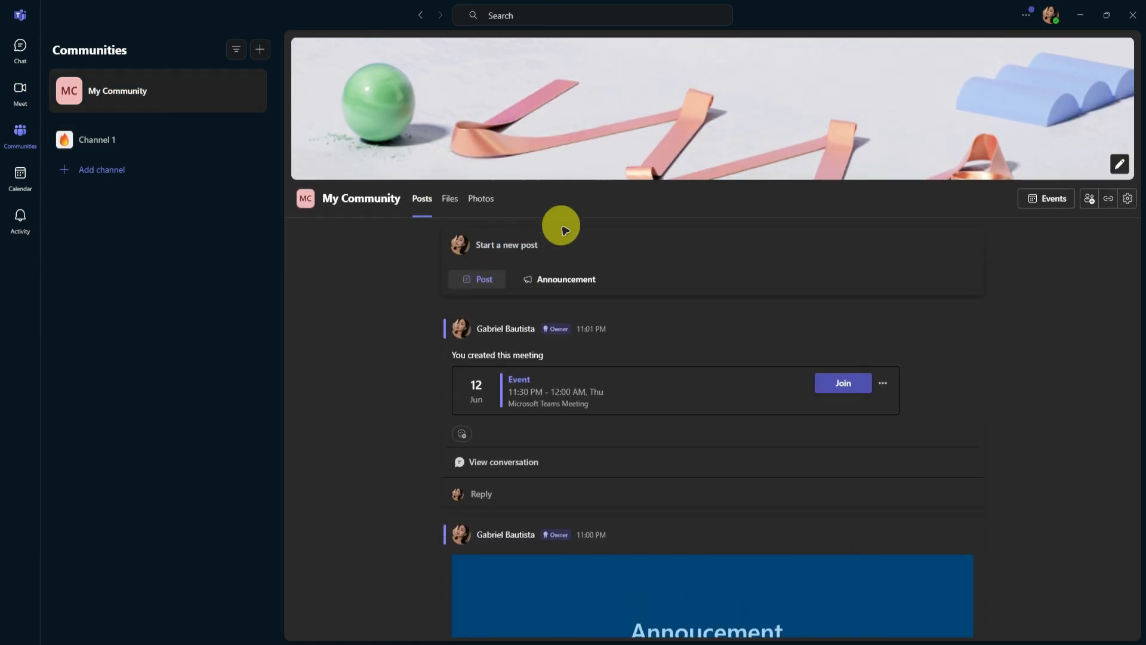
left_click(123, 140)
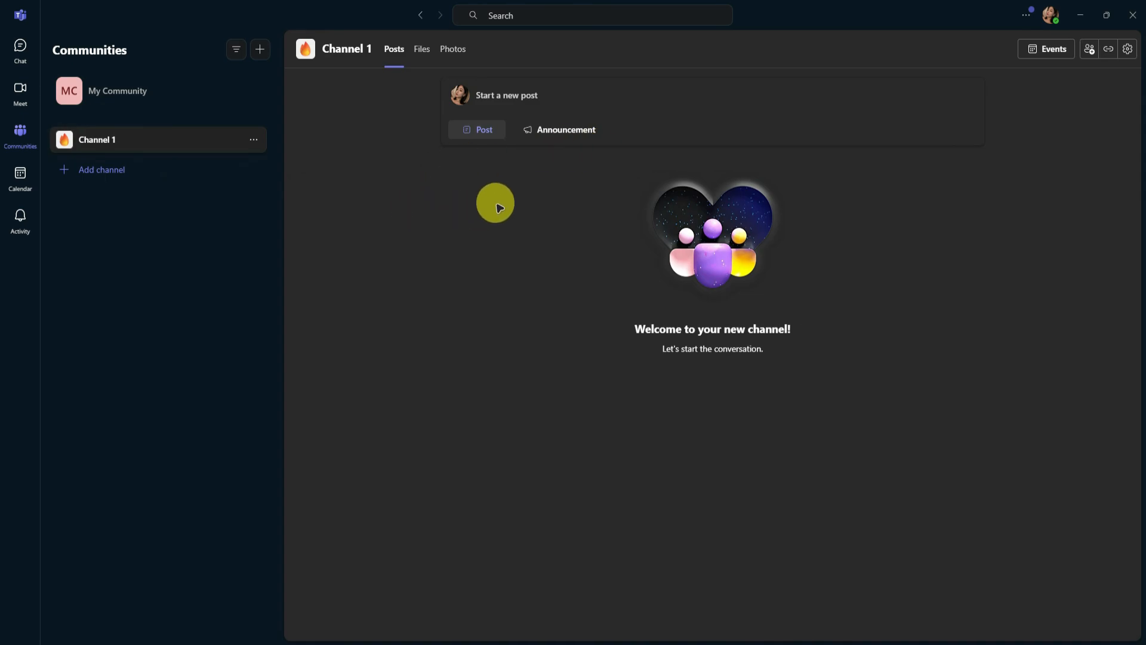
- Publish two messages in Channel 1, one reading "Post" and one reading "Announcement!"
left_click(513, 94)
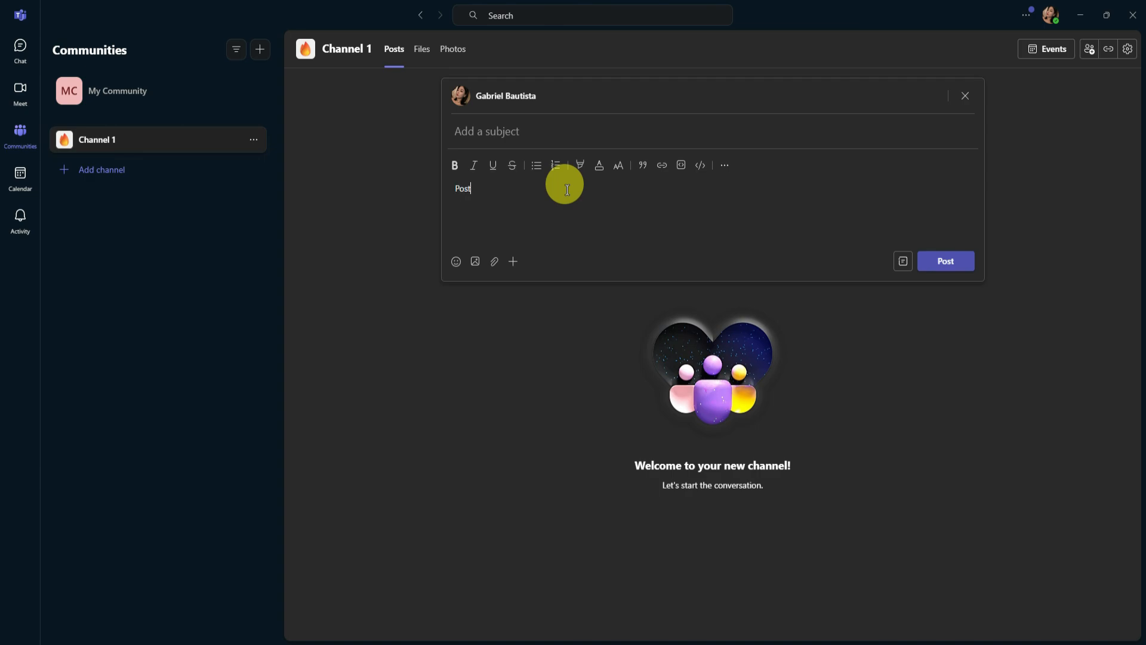
left_click(945, 260)
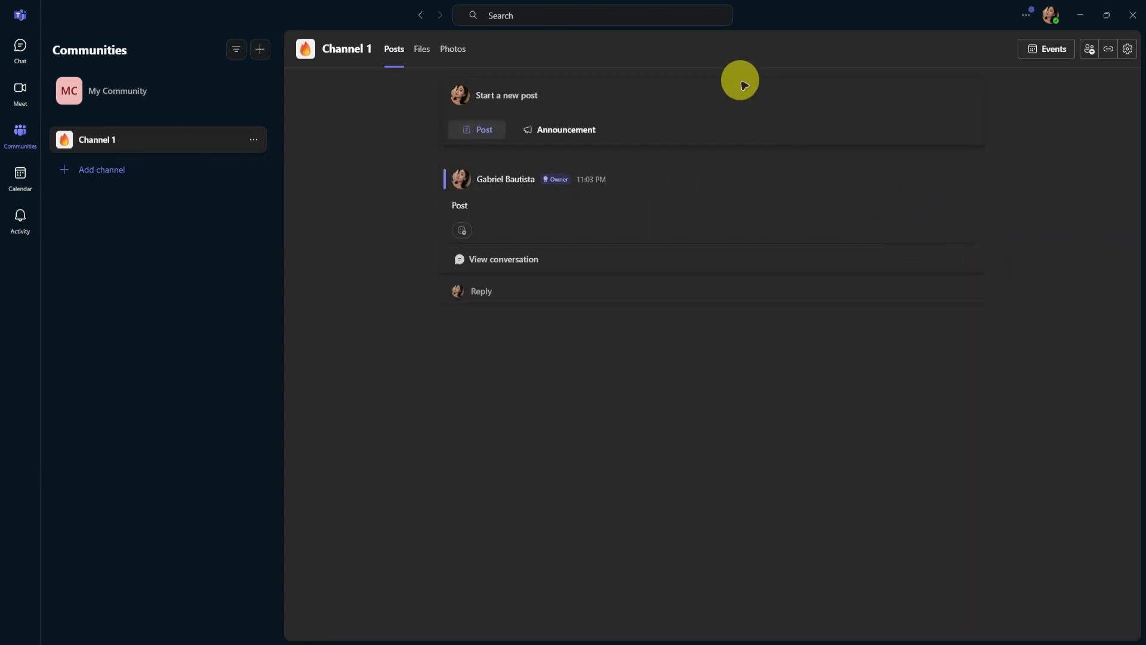
left_click(577, 136)
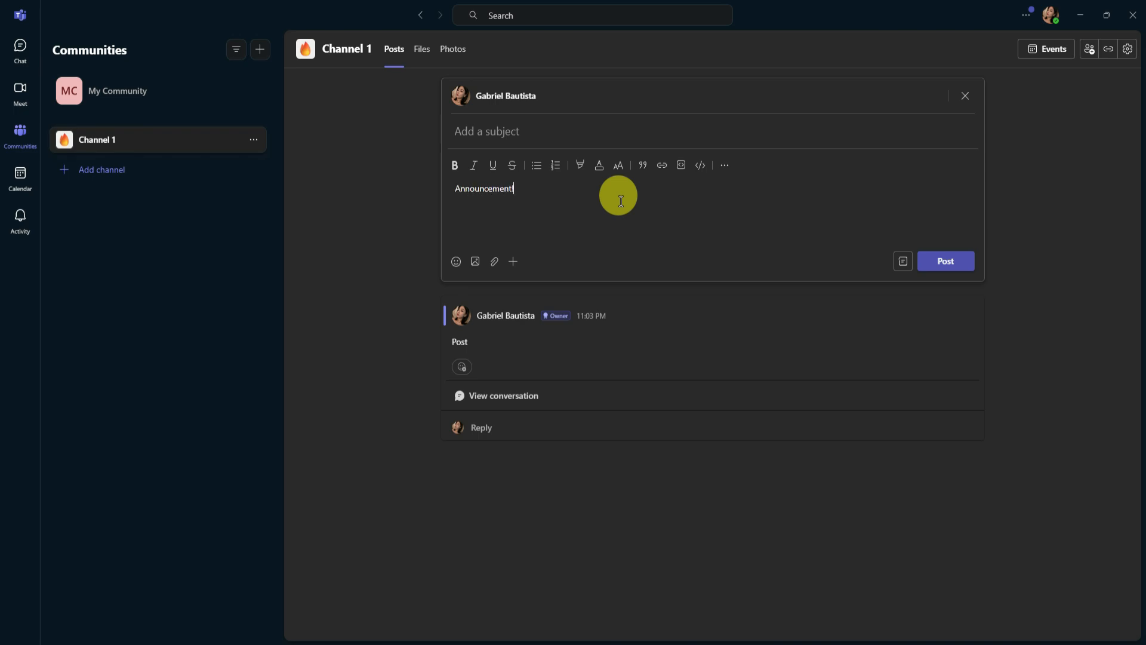
left_click(952, 260)
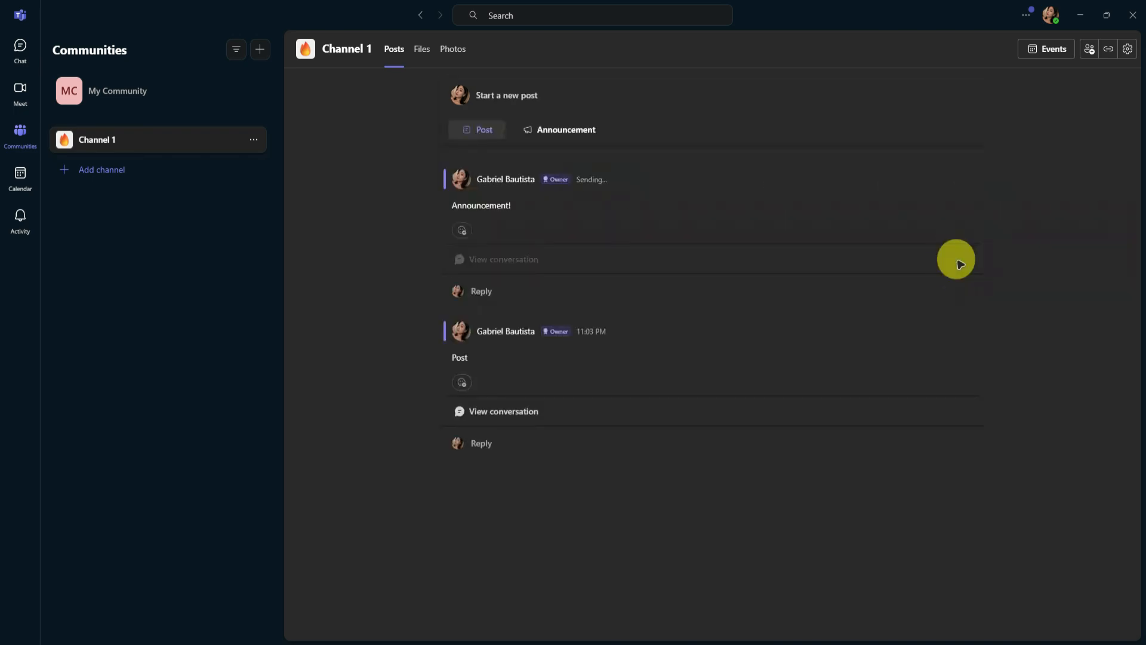
- View Channel 1's files and photos, check the community management page, and return to the Channel 1 posts
left_click(421, 53)
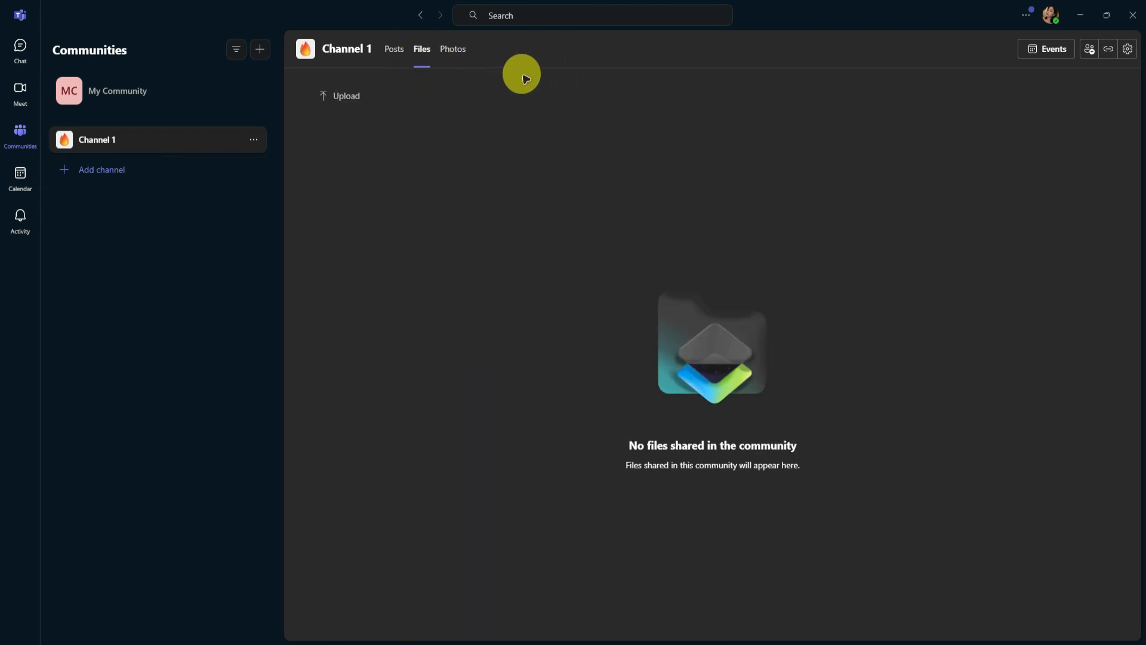
left_click(454, 48)
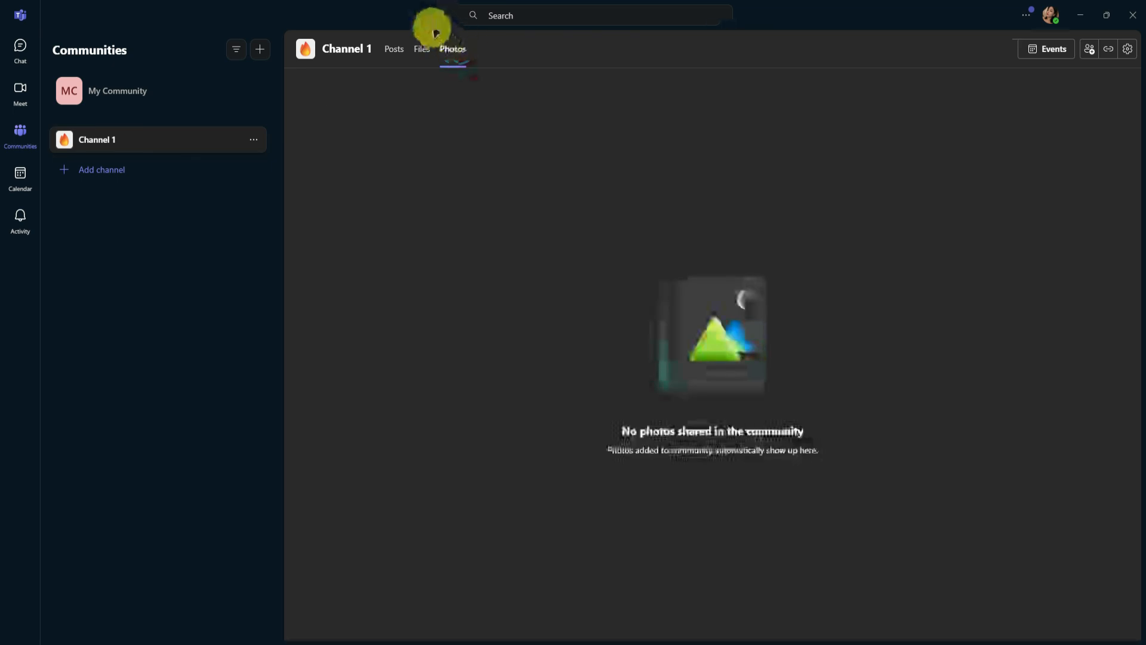
left_click(389, 50)
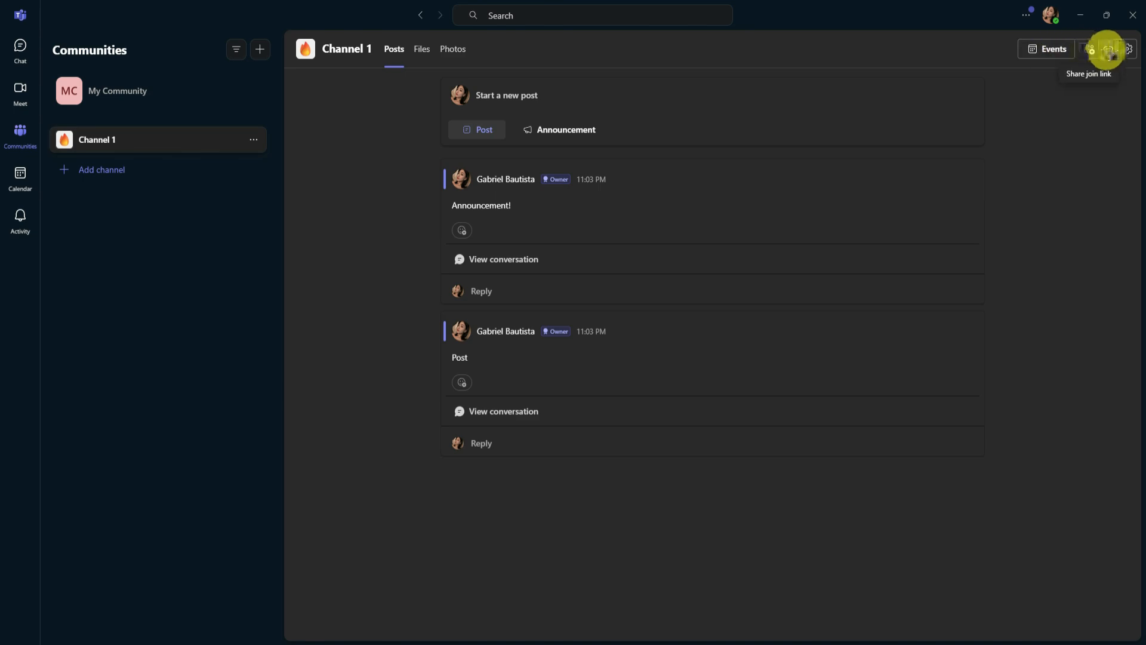
left_click(1125, 52)
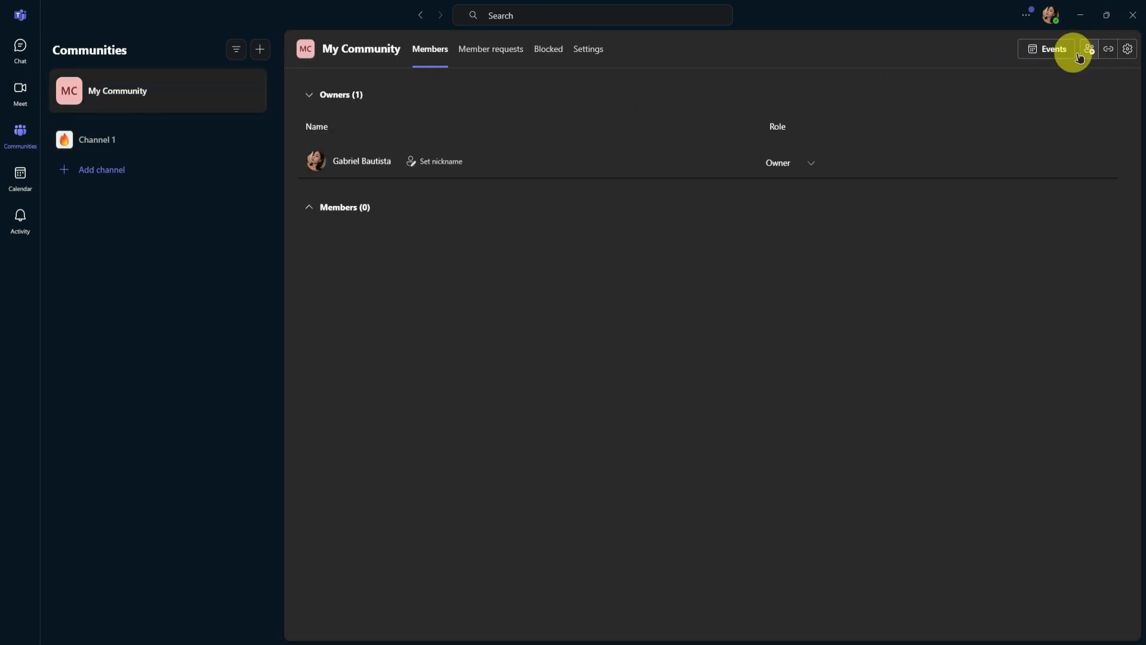
left_click(149, 108)
left_click(209, 140)
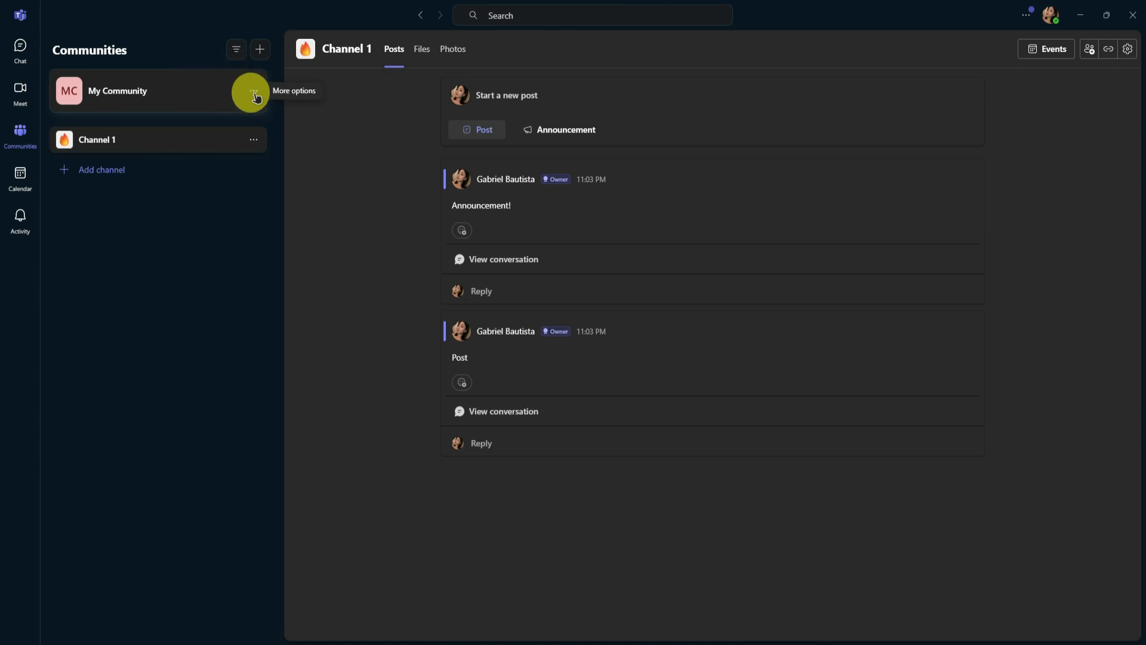
- Open My Community's management page from its options and review the members, member requests, blocked list and link settings
left_click(254, 94)
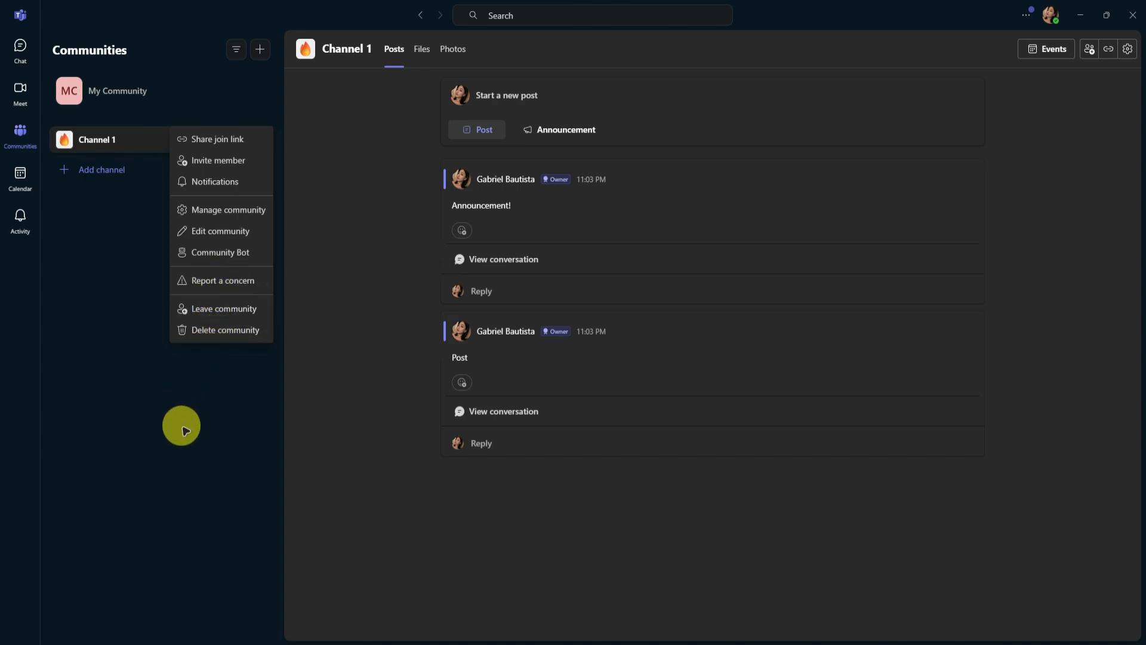
left_click(228, 210)
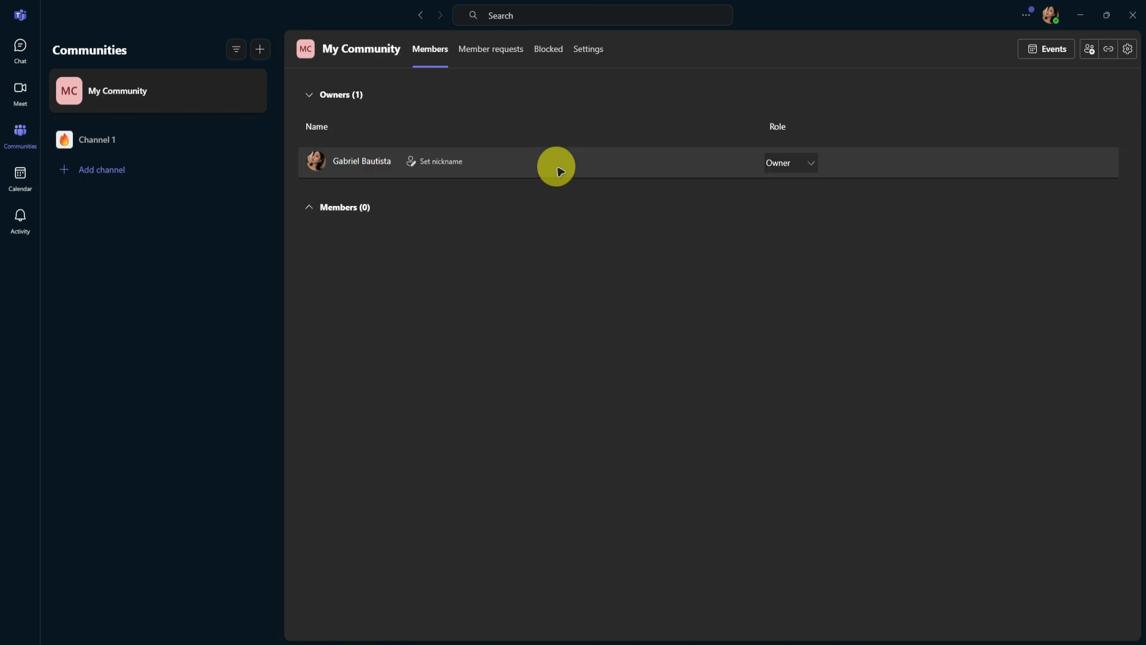
left_click(471, 54)
left_click(547, 49)
left_click(586, 50)
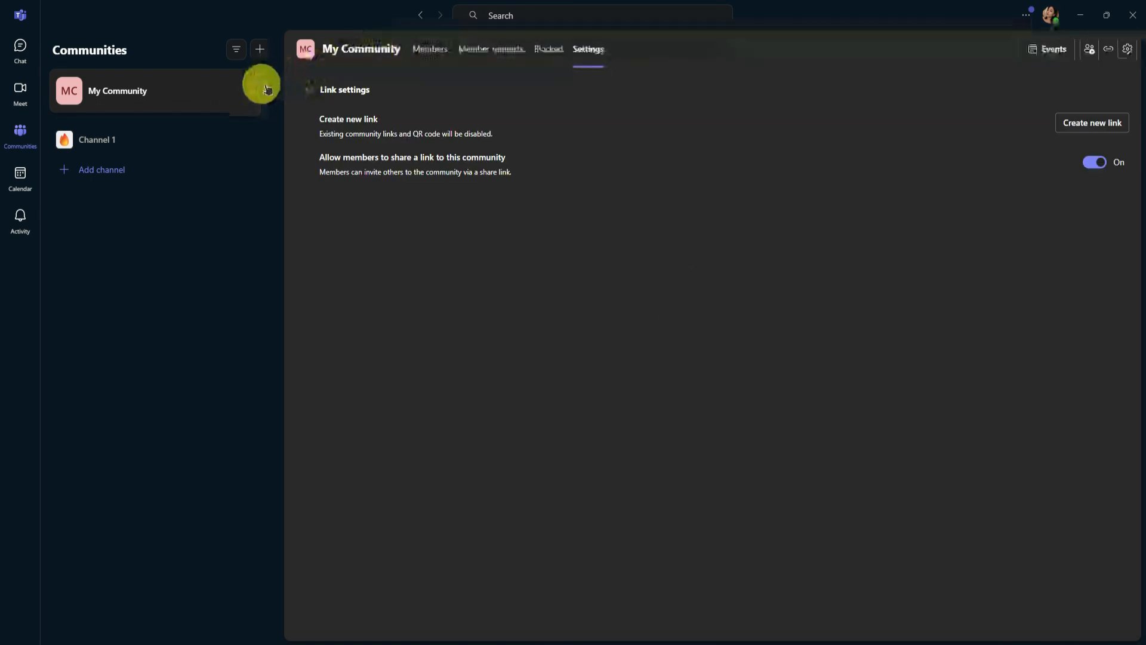
- Review My Community's editable name, description, guidelines, public and join approval options, and cancel without saving
left_click(266, 89)
left_click(271, 226)
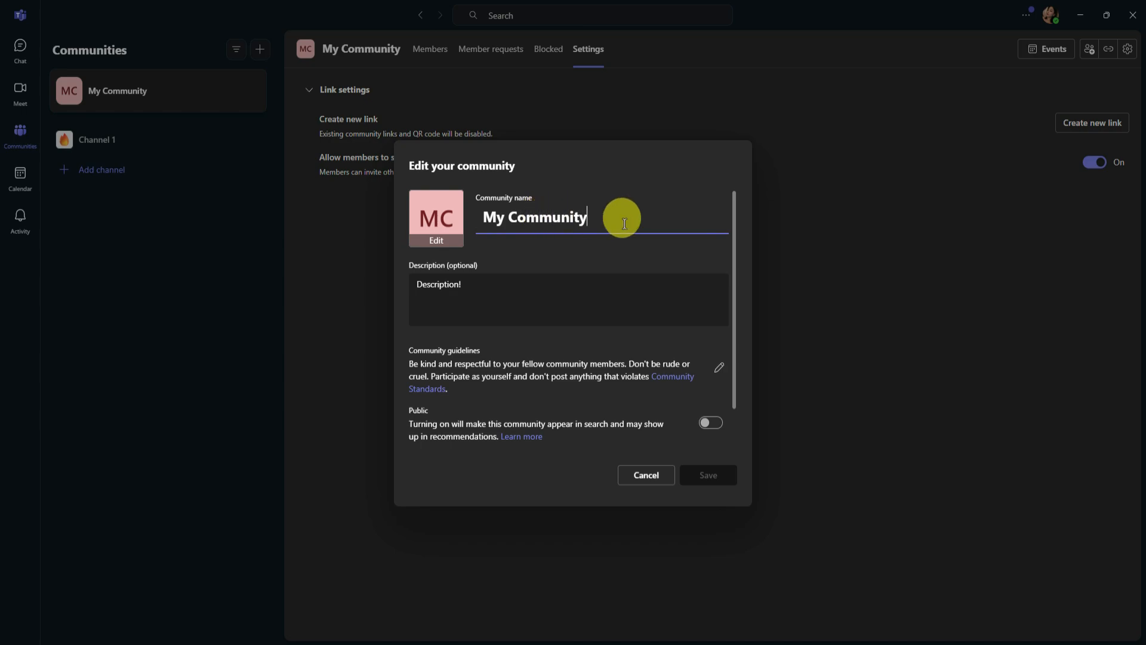
scroll(555, 245, "down", 2)
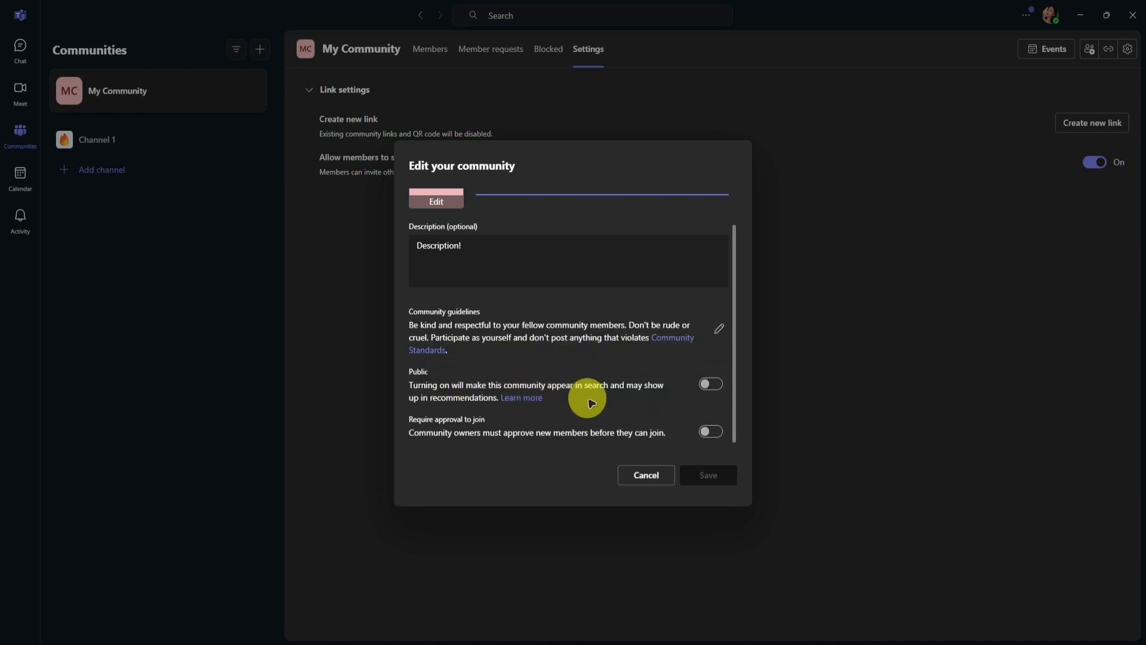
left_click(647, 475)
- Open the Community Bot welcome message for My Community and set its title to "WELCOME TO THE COMMUNITY!"
left_click(266, 90)
left_click(240, 263)
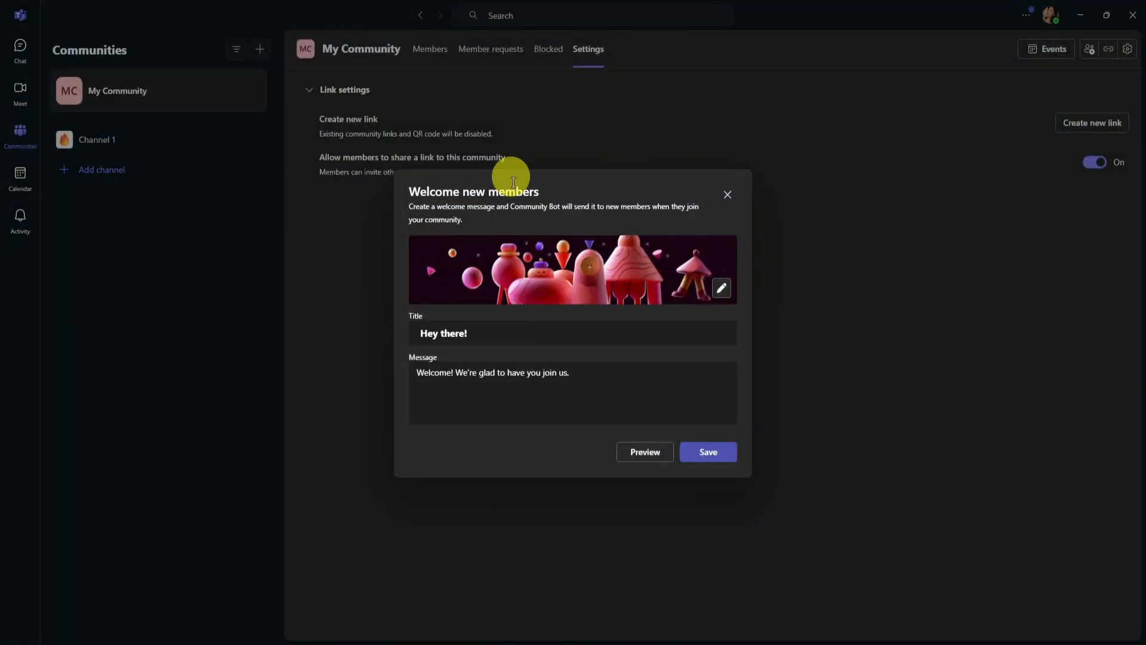
left_click_drag(514, 179, 539, 185)
left_click(445, 203)
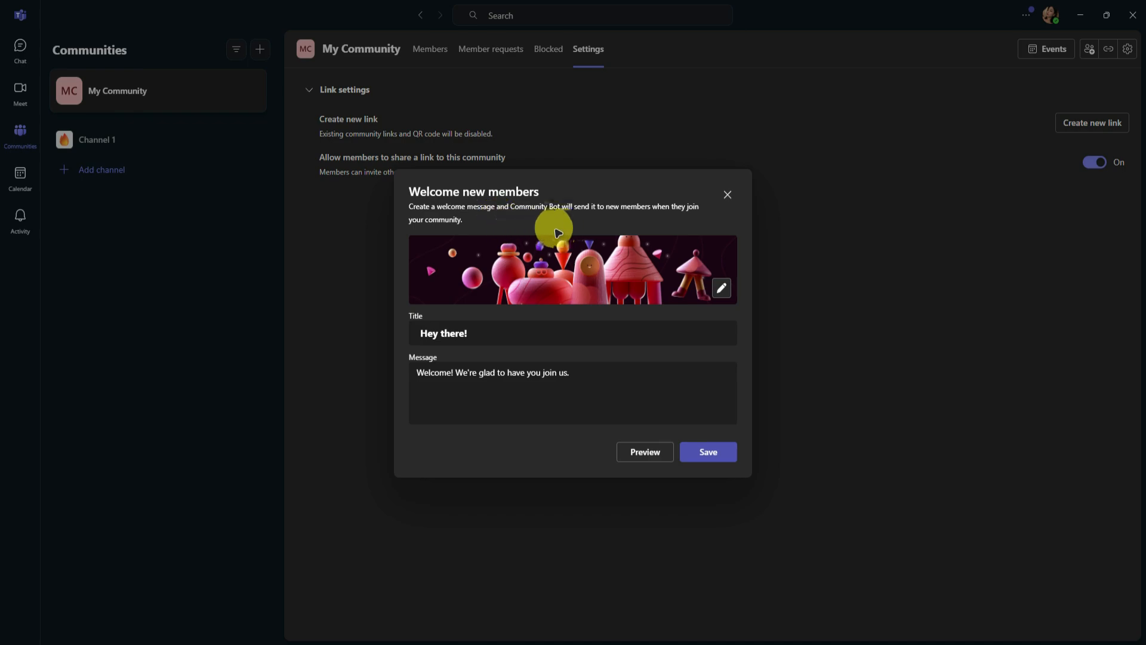
left_click(487, 329)
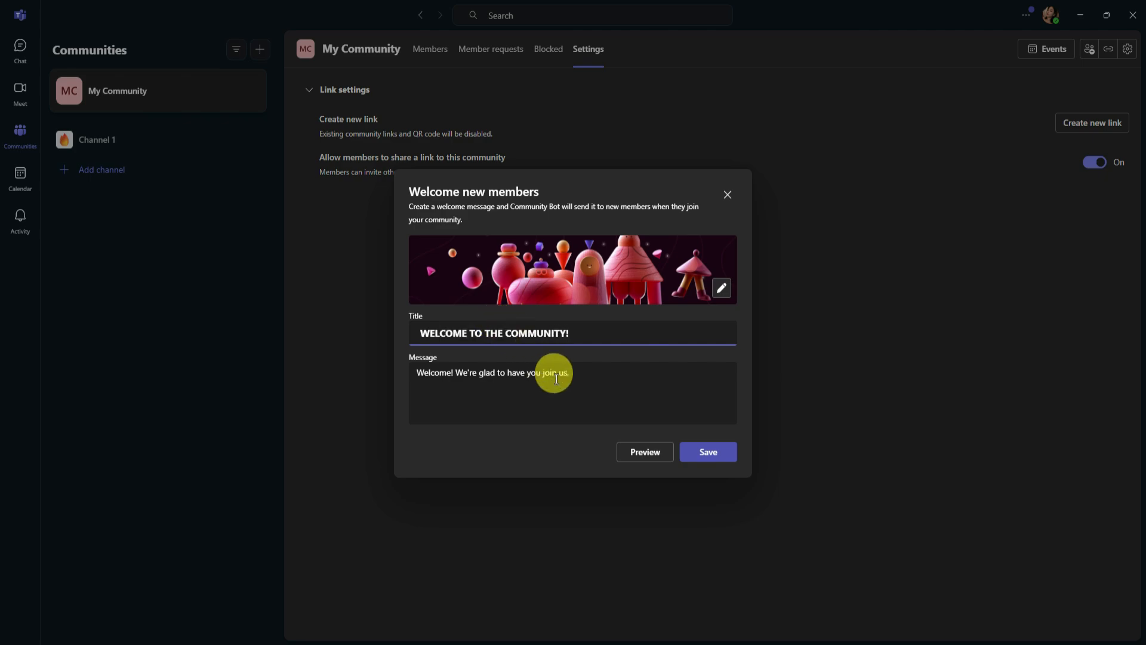
- Set the welcome message text to "Welcome! We're glad to have you join us", preview the message and save it
left_click(572, 387)
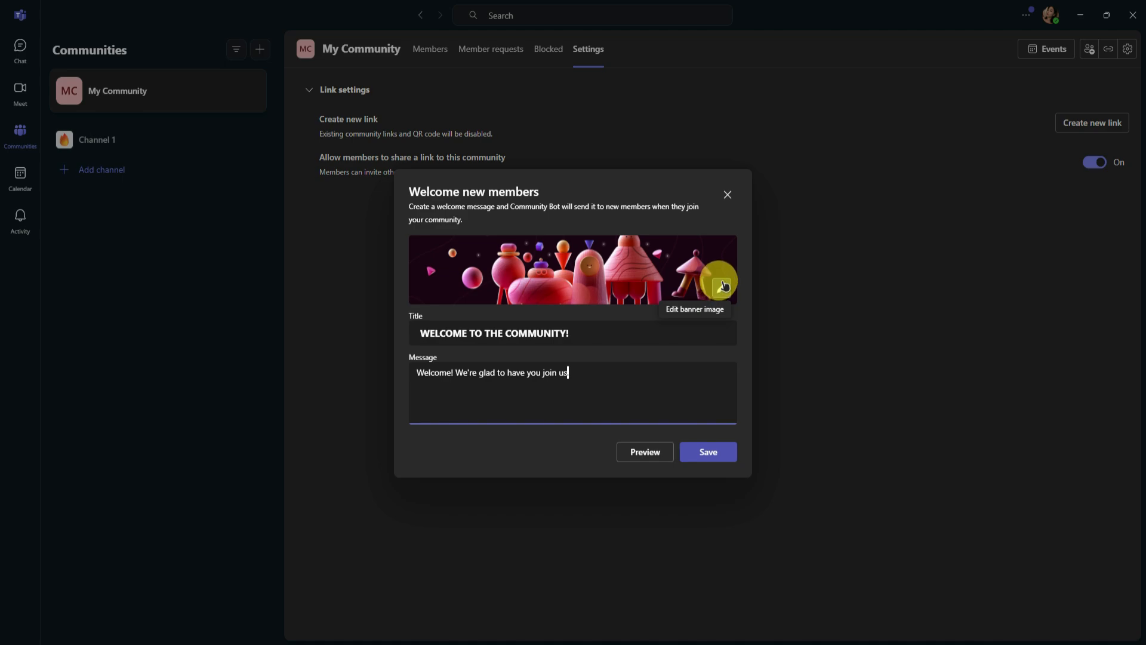
left_click(648, 454)
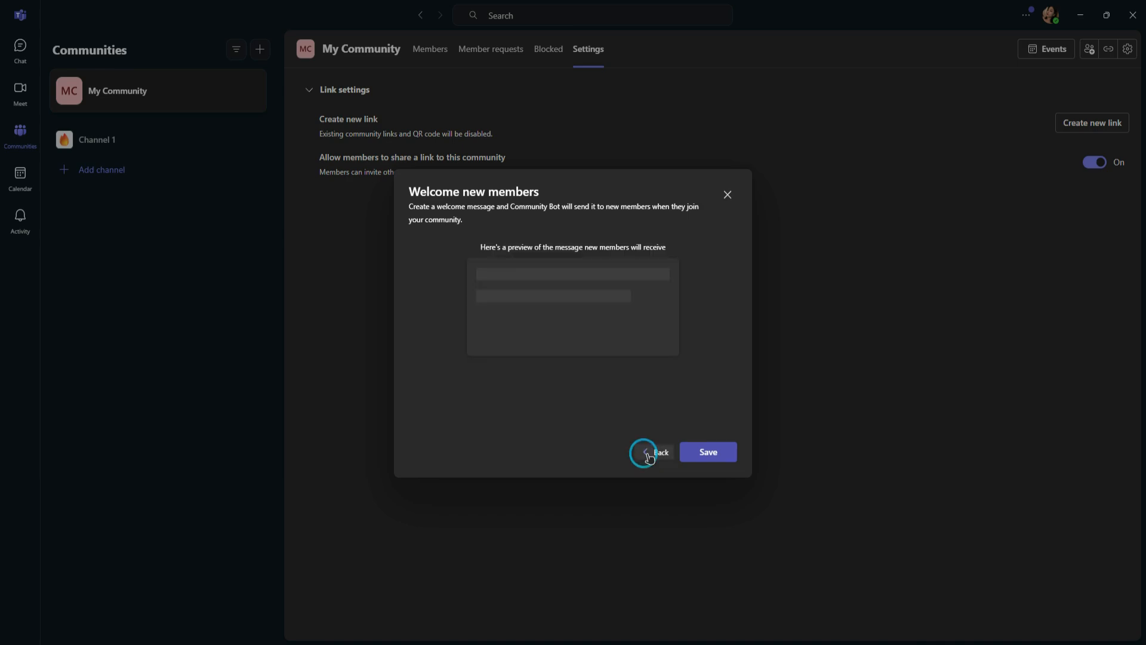
left_click(703, 454)
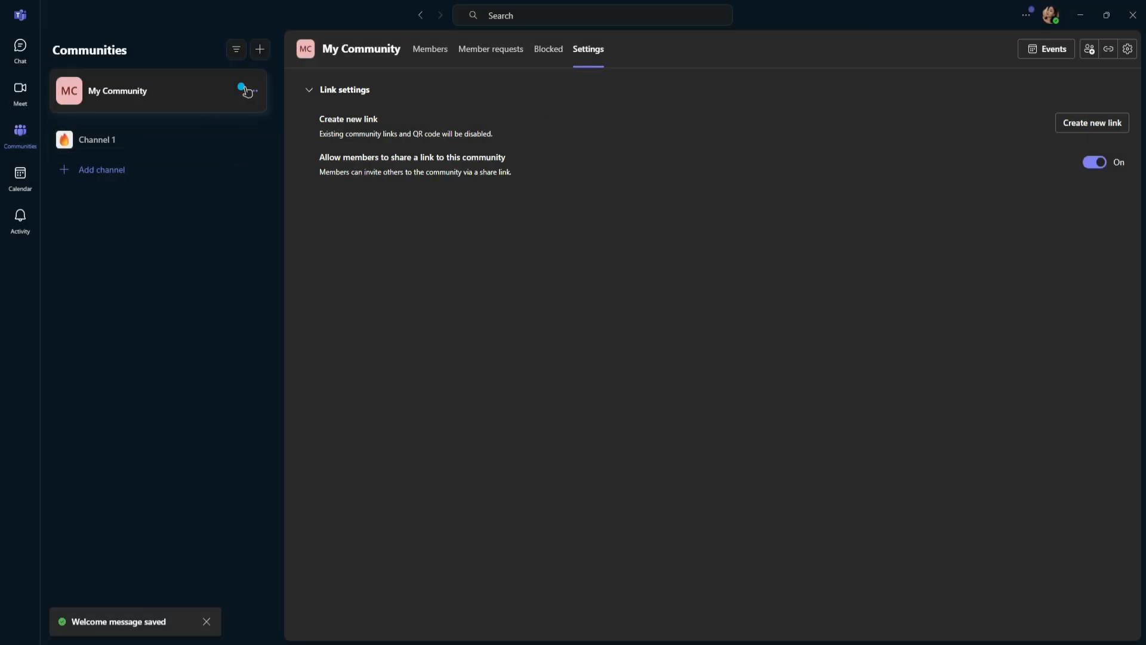
- Look through My Community's options without choosing any, view its members, and go to the Channel 1 posts
left_click(247, 90)
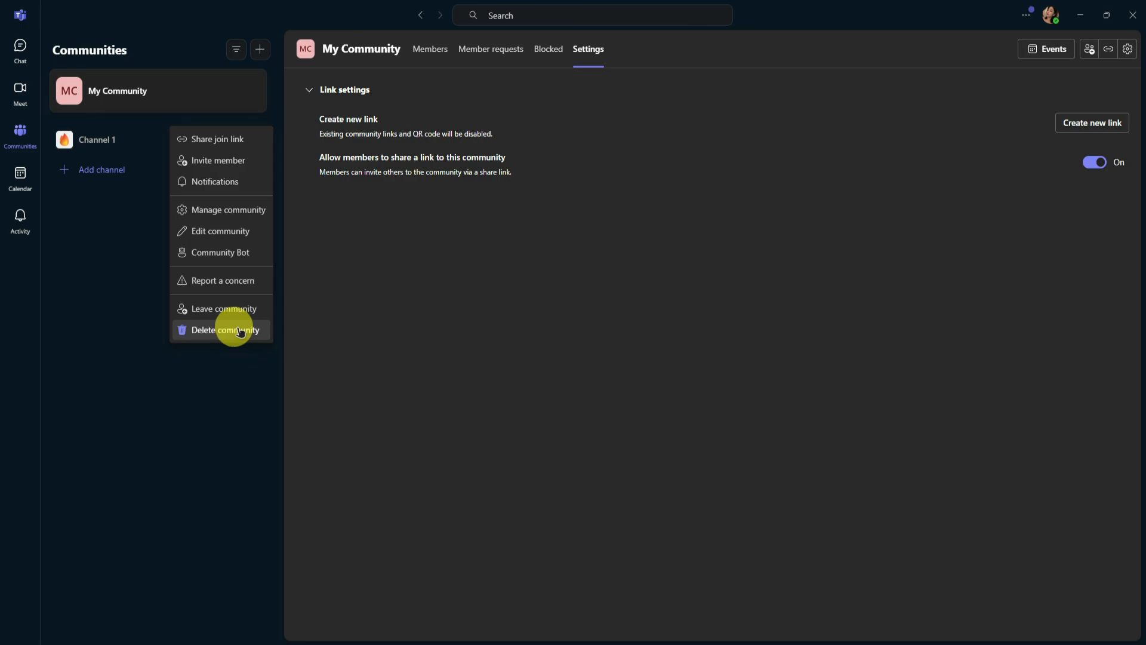
left_click(137, 253)
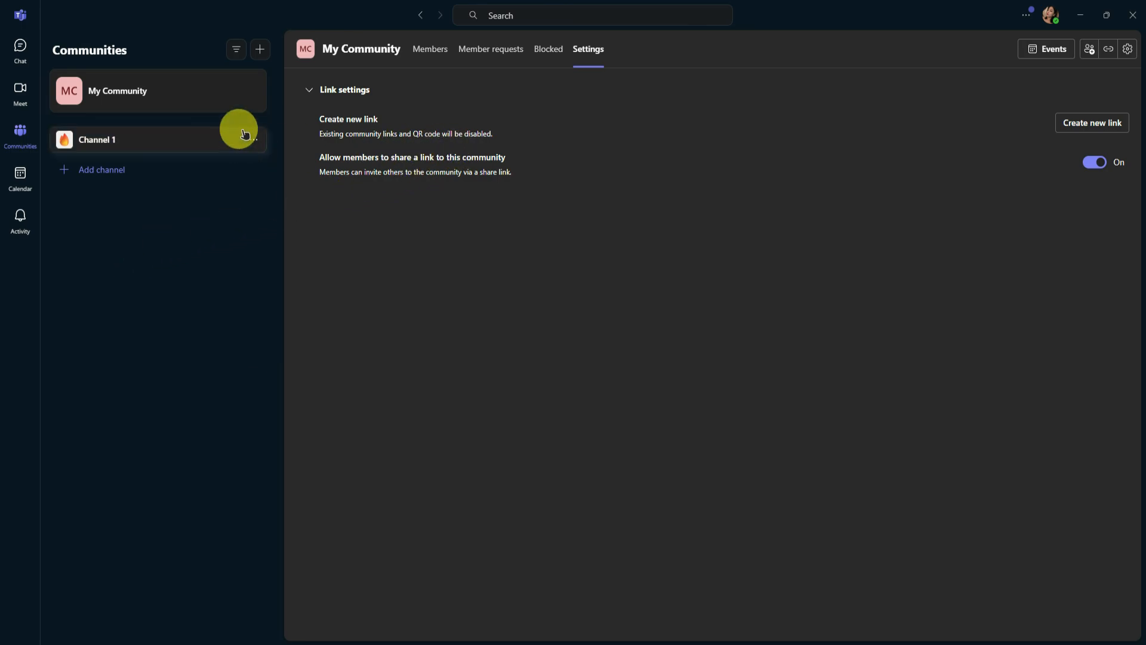
left_click(361, 50)
left_click(417, 51)
left_click(350, 57)
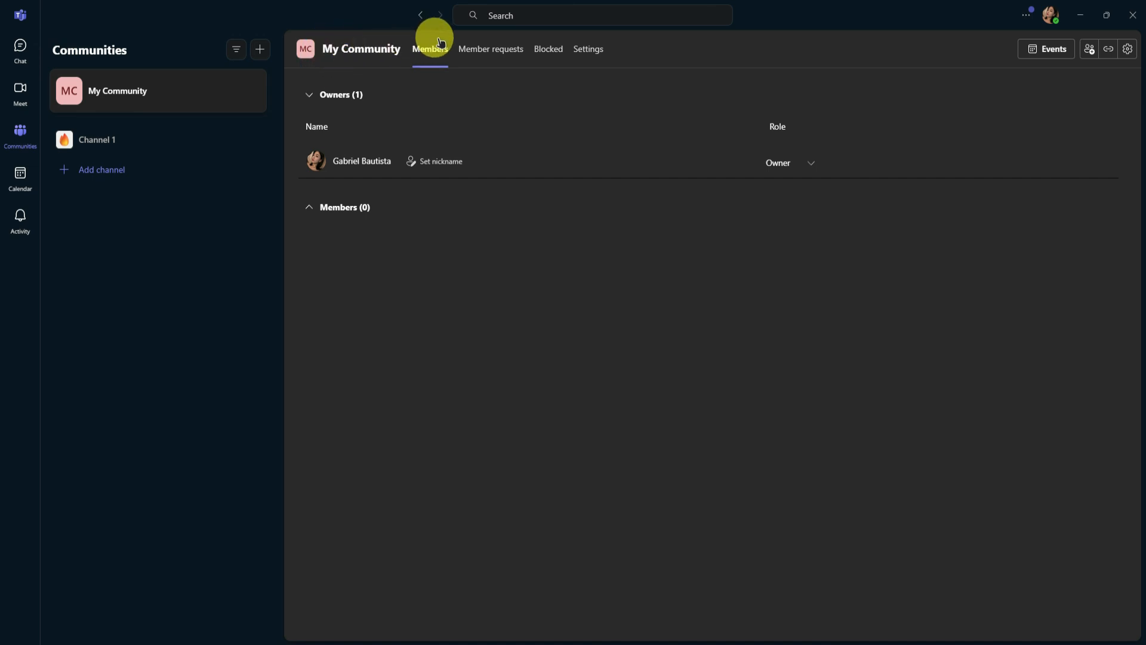
left_click(160, 139)
- Look at the global search, the community filter and the community creation templates, closing each without using it
left_click(493, 17)
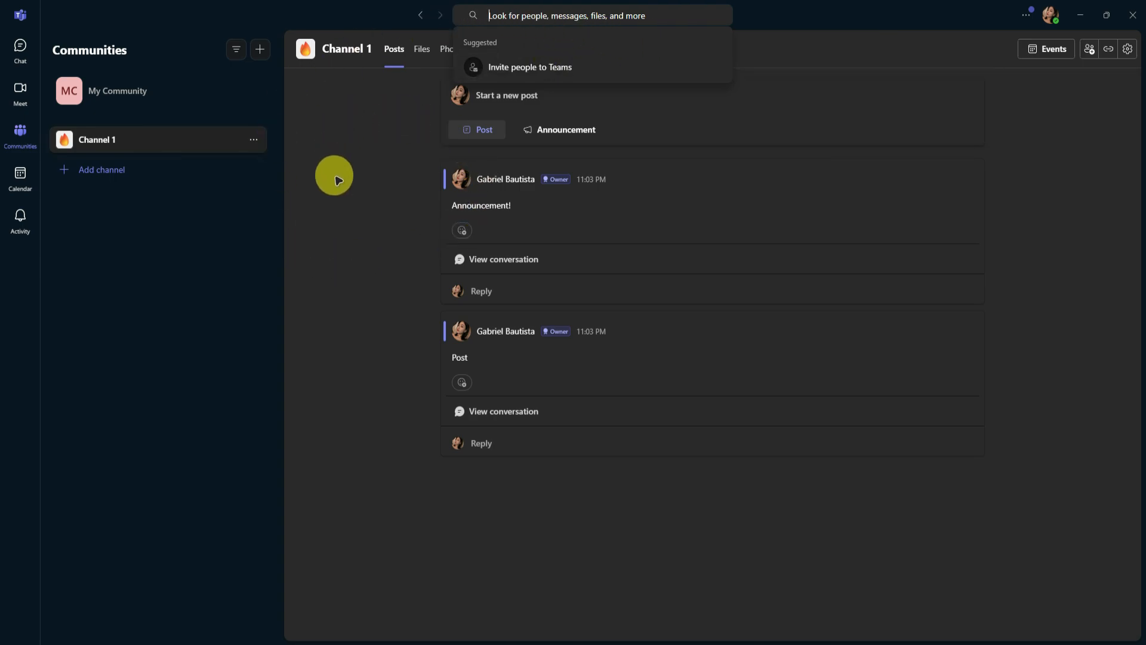
left_click(351, 201)
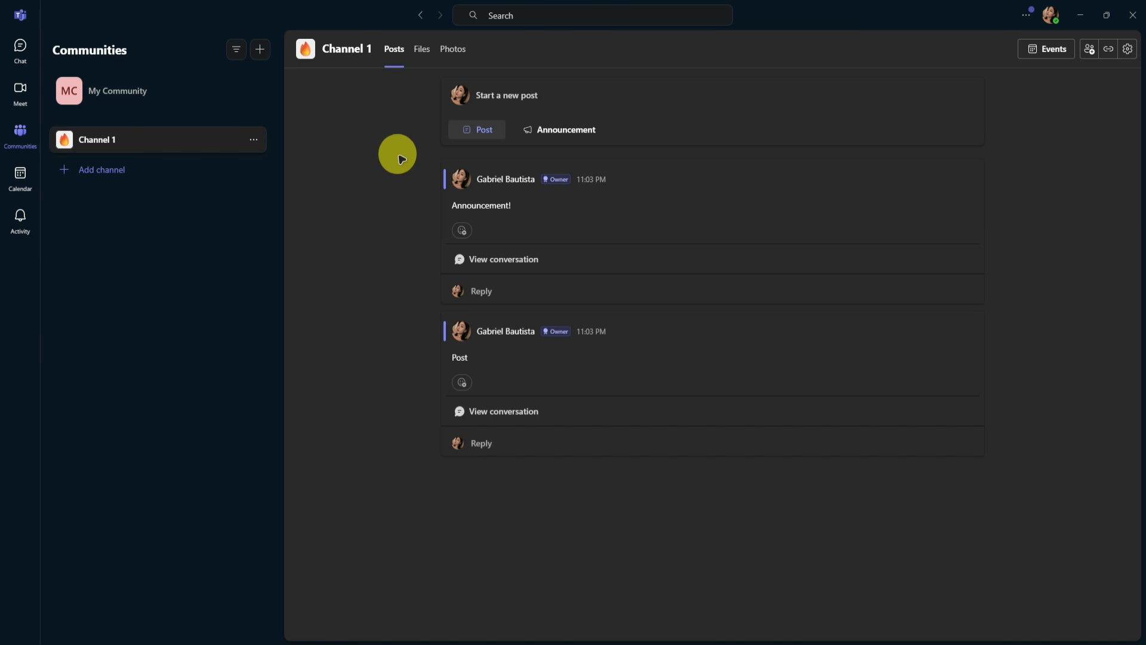
left_click(234, 46)
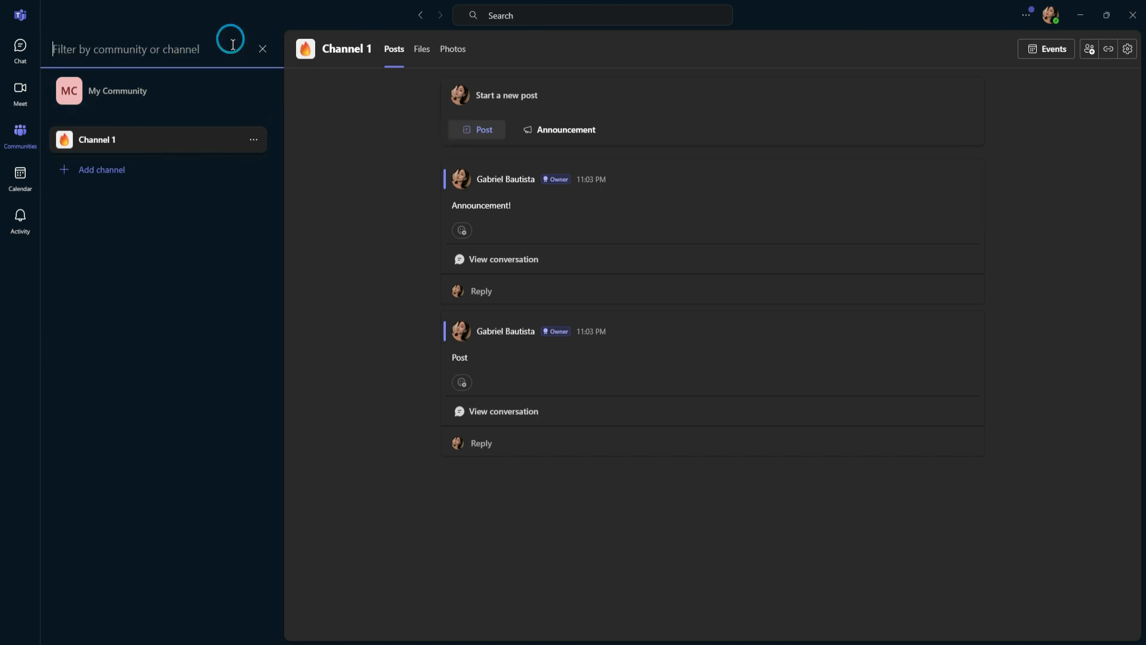
left_click(263, 48)
left_click(260, 50)
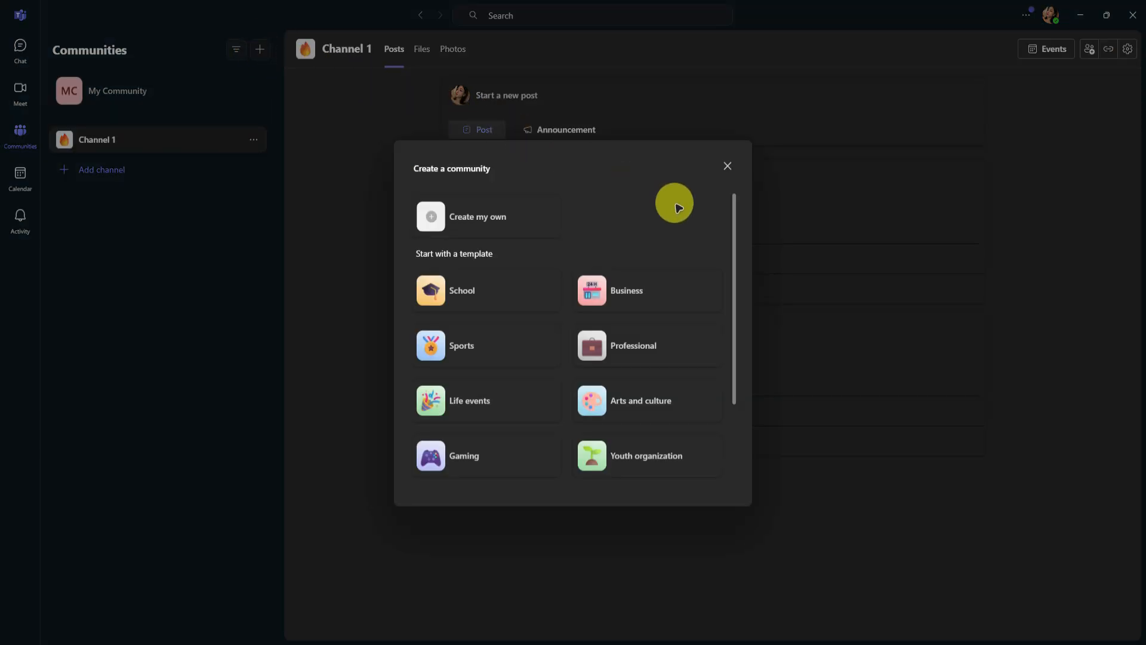
scroll(662, 244, "down", 3)
left_click(727, 166)
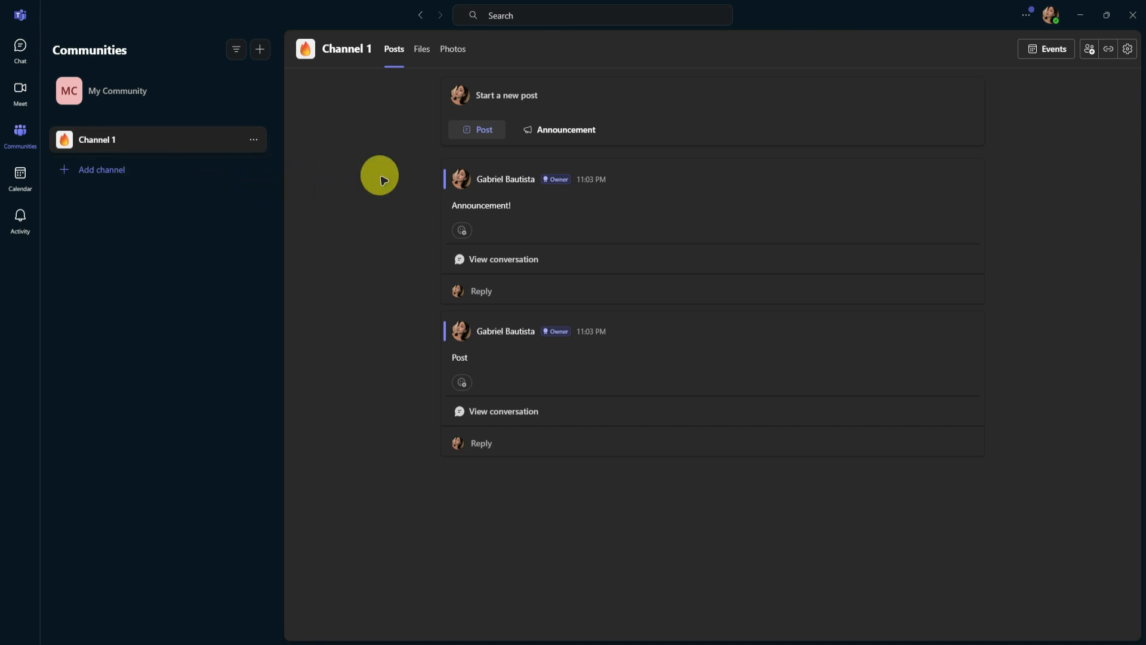
- Delete the My Community community and confirm the deletion
left_click(249, 90)
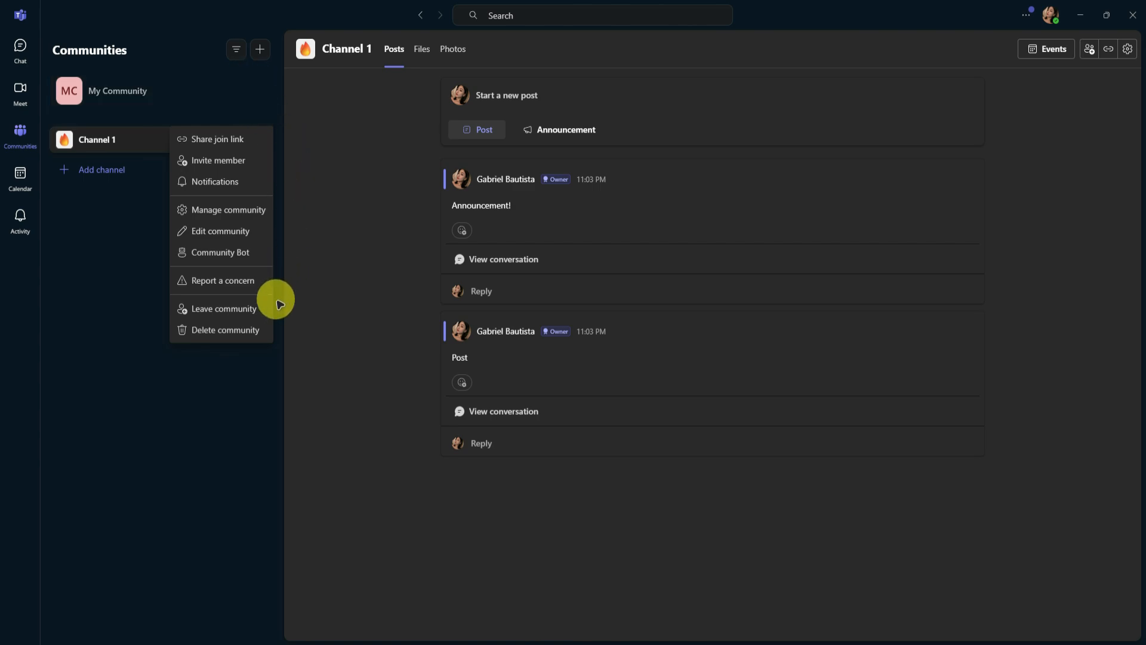
left_click(256, 330)
left_click(693, 356)
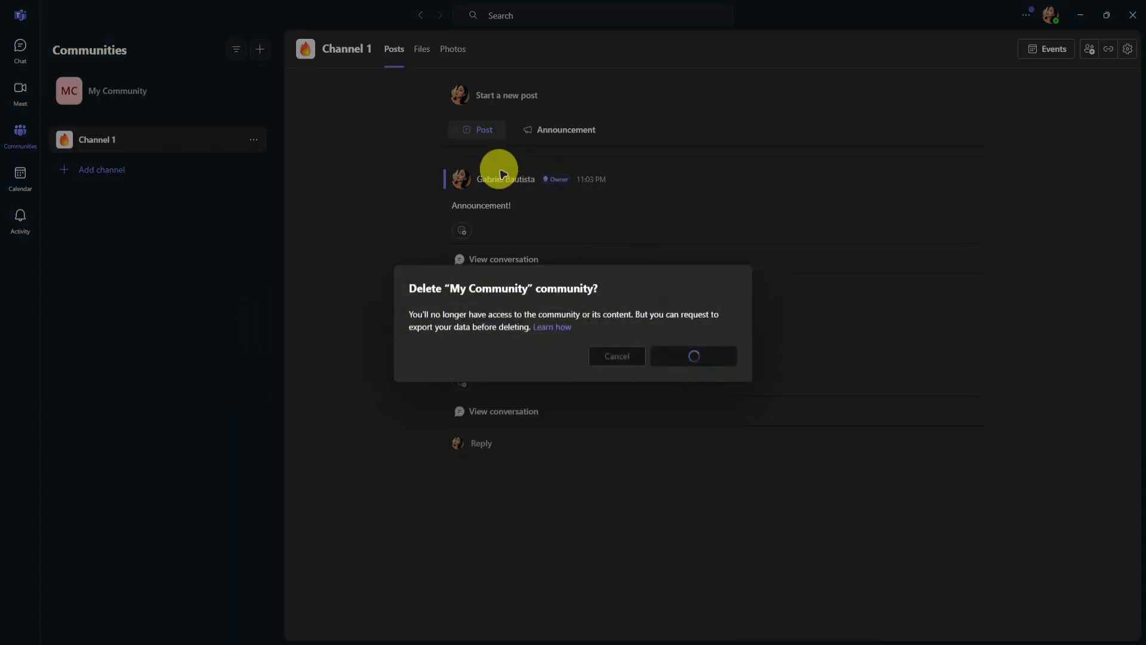